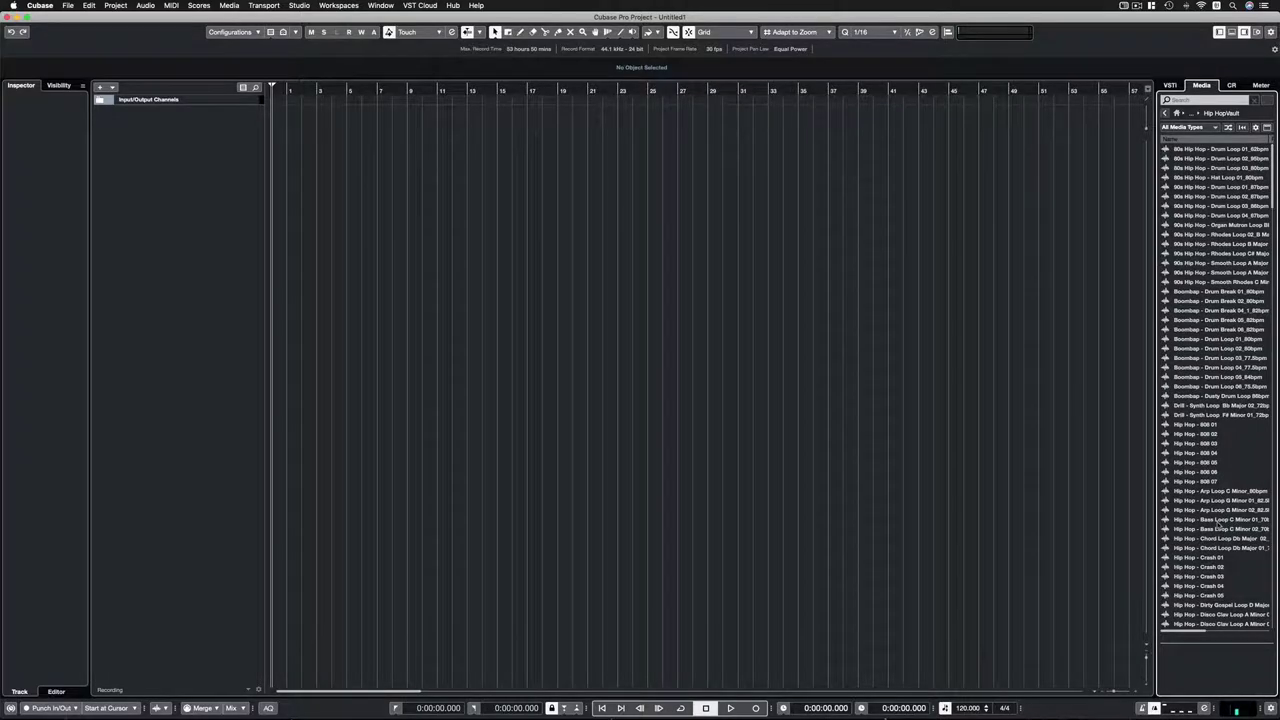
Preview a few hip hop drum loops and place Boombap - Drum Loop 01_80bpm on a new audio track at bar 1
{"action": "left_click", "coordinate": [1218, 197]}
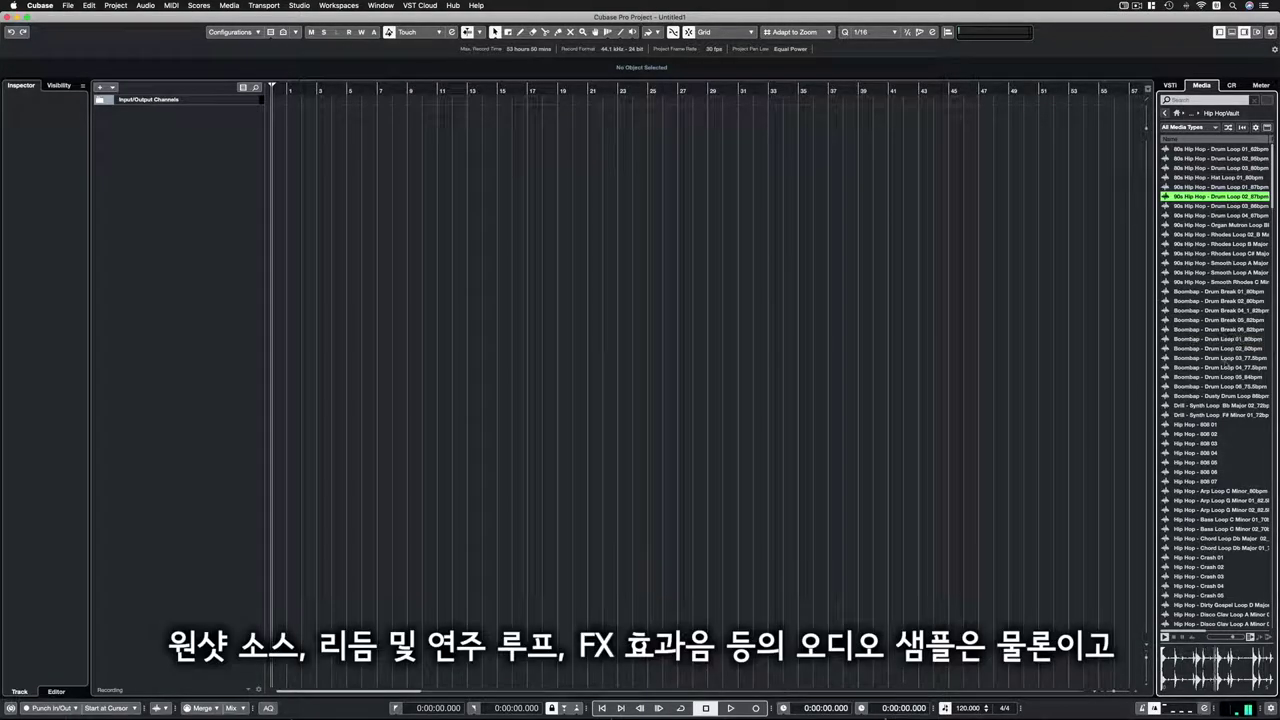
{"action": "left_click", "coordinate": [1230, 397]}
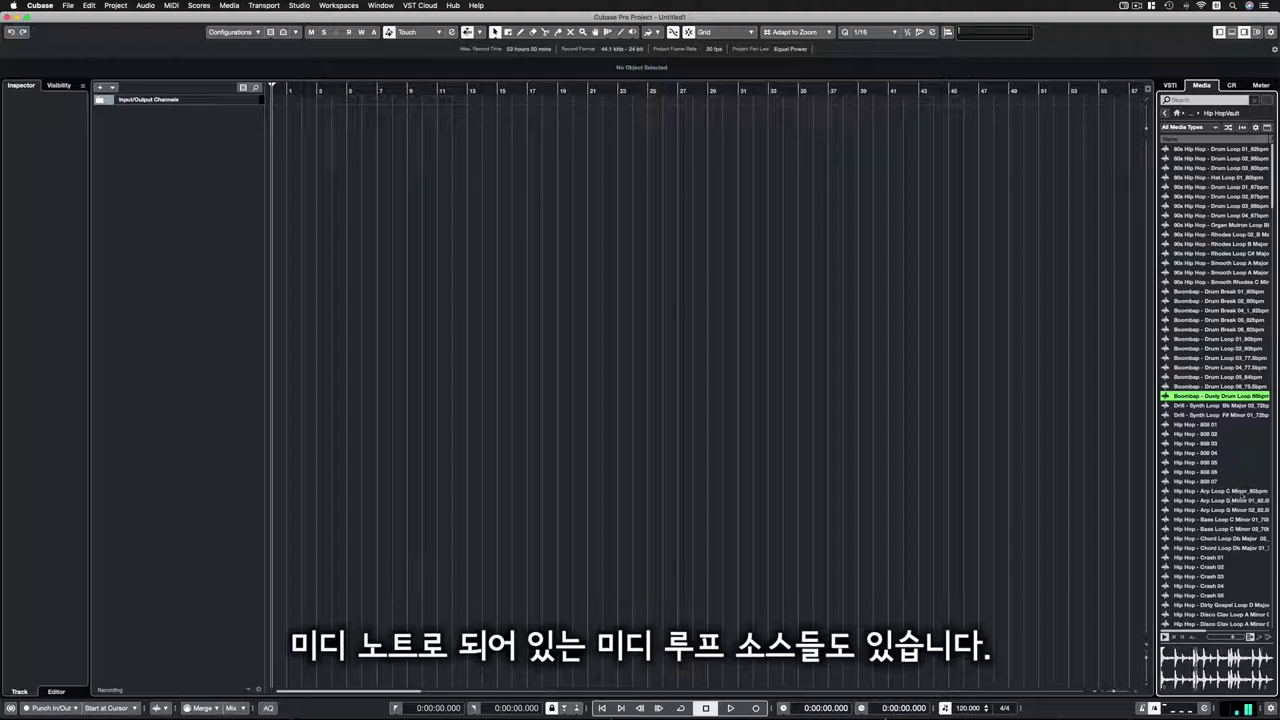
{"action": "left_click", "coordinate": [1240, 341]}
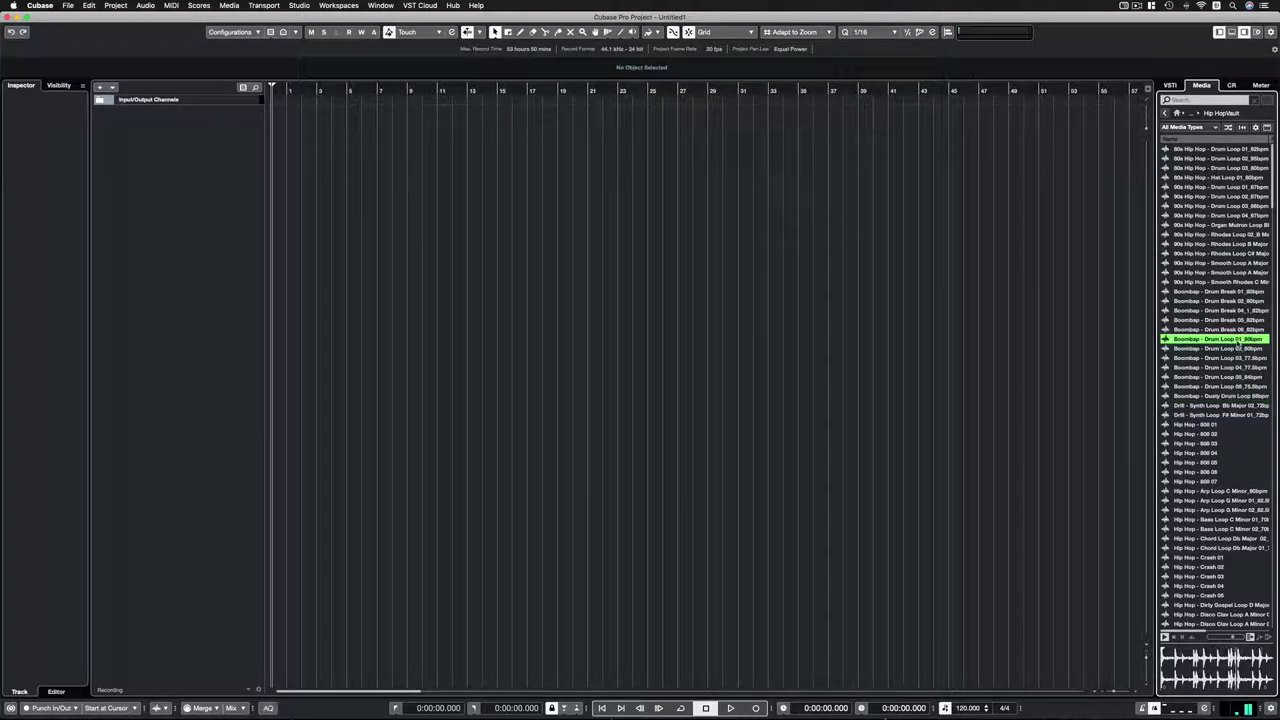
{"action": "left_click_drag", "start_coordinate": [1240, 341], "coordinate": [303, 128]}
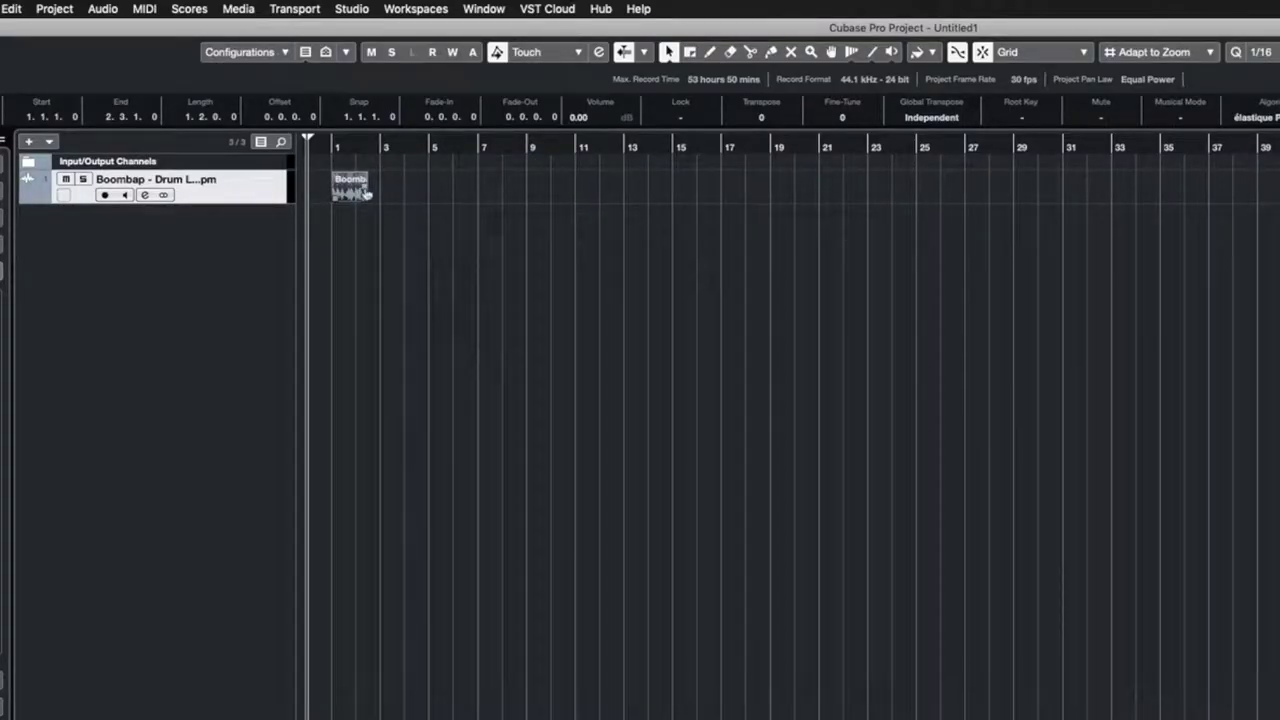
Repeat the Boombap drum loop event back to back from bar 1 up to bar 13
{"action": "left_click_drag", "start_coordinate": [367, 193], "coordinate": [621, 196]}
{"action": "key", "text": "h"}
{"action": "key", "text": "h"}
{"action": "key", "text": "h"}
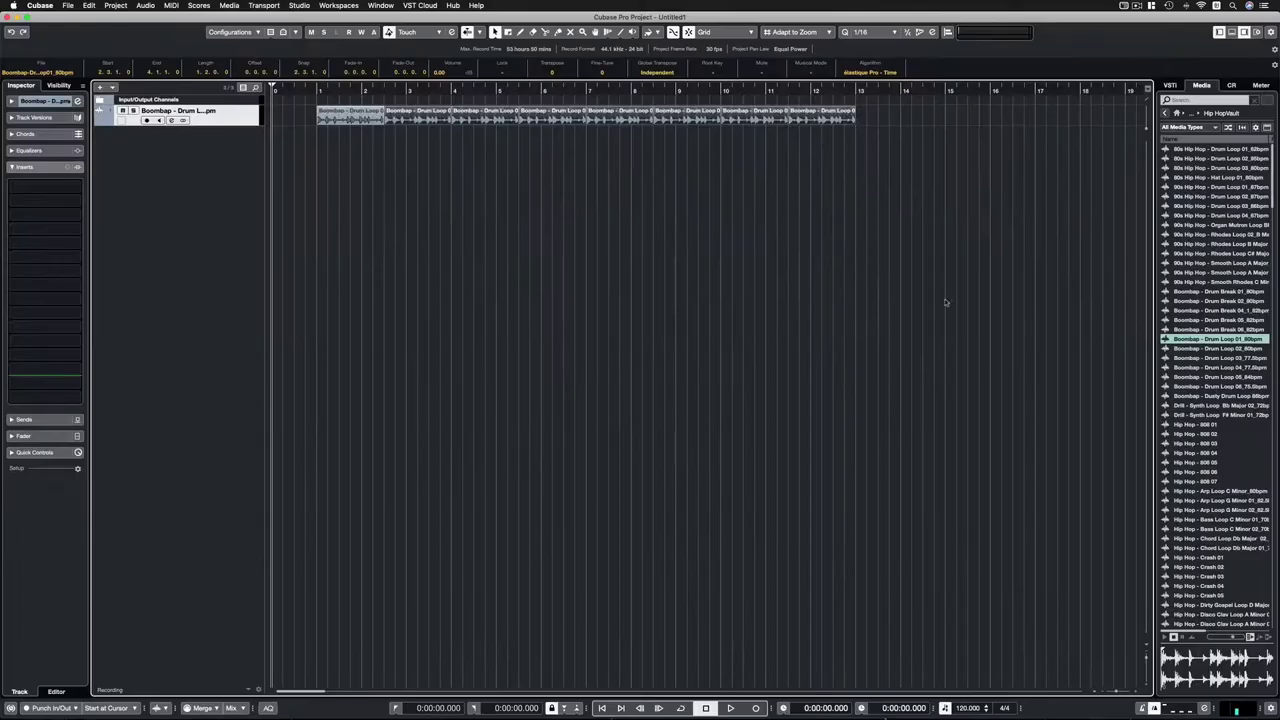
Preview the hip hop arp loops and place Hip Hop - Arp Loop G Minor 01_82.5bpm at bar 1 on a new track below the drums
{"action": "left_click", "coordinate": [1228, 500]}
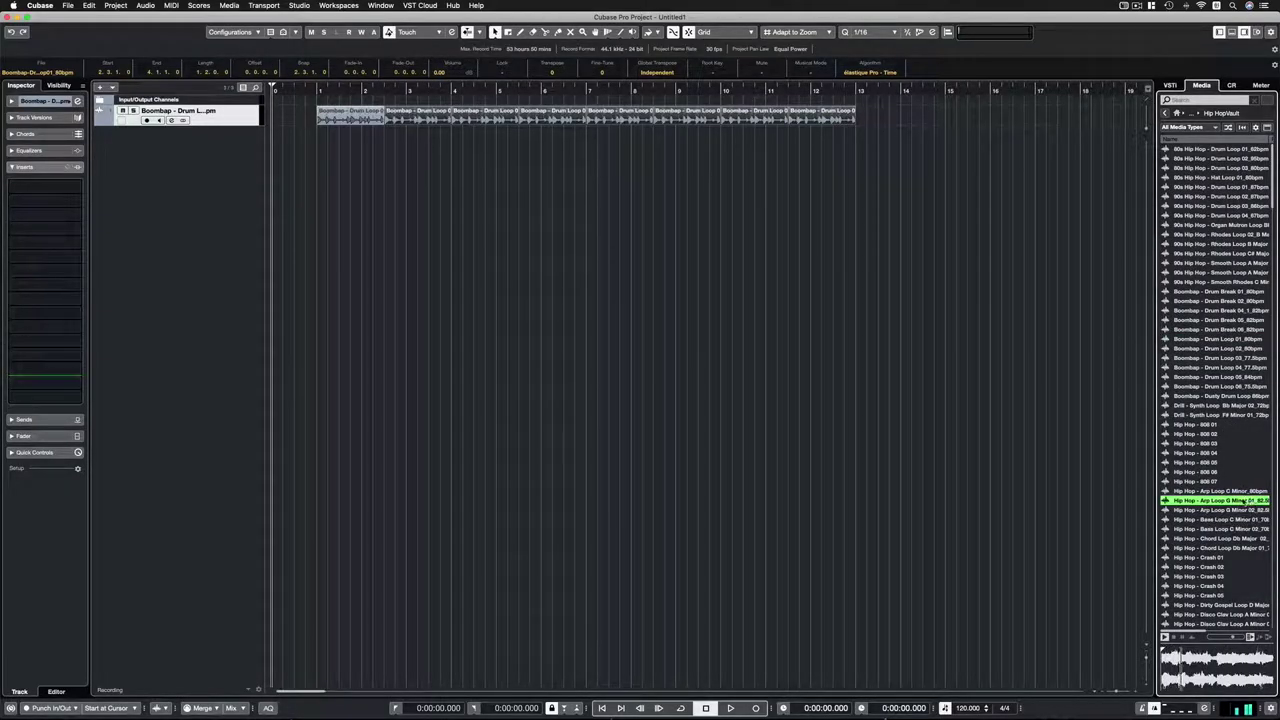
{"action": "left_click", "coordinate": [1232, 492]}
{"action": "left_click", "coordinate": [1234, 501]}
{"action": "left_click_drag", "start_coordinate": [1238, 505], "coordinate": [320, 142]}
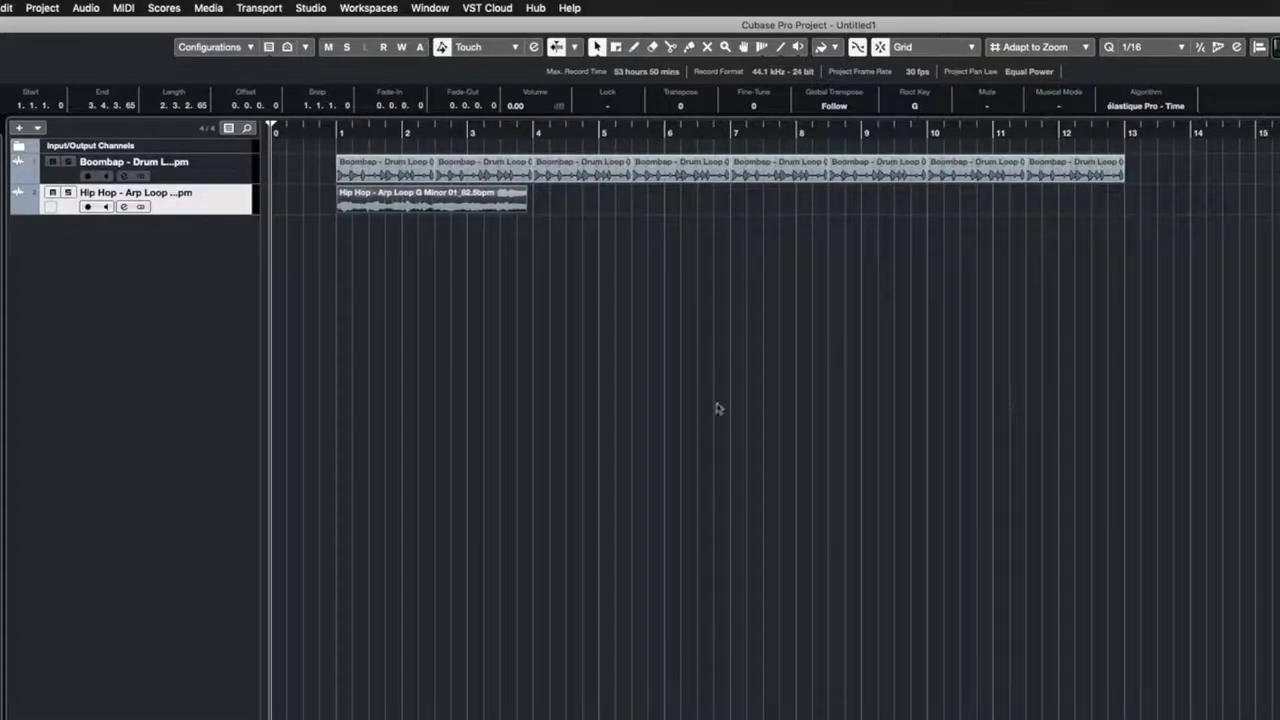
Time-stretch the arp loop event so that it ends exactly at bar 4
{"action": "key", "text": "h"}
{"action": "key", "text": "h"}
{"action": "key", "text": "h"}
{"action": "key", "text": "h"}
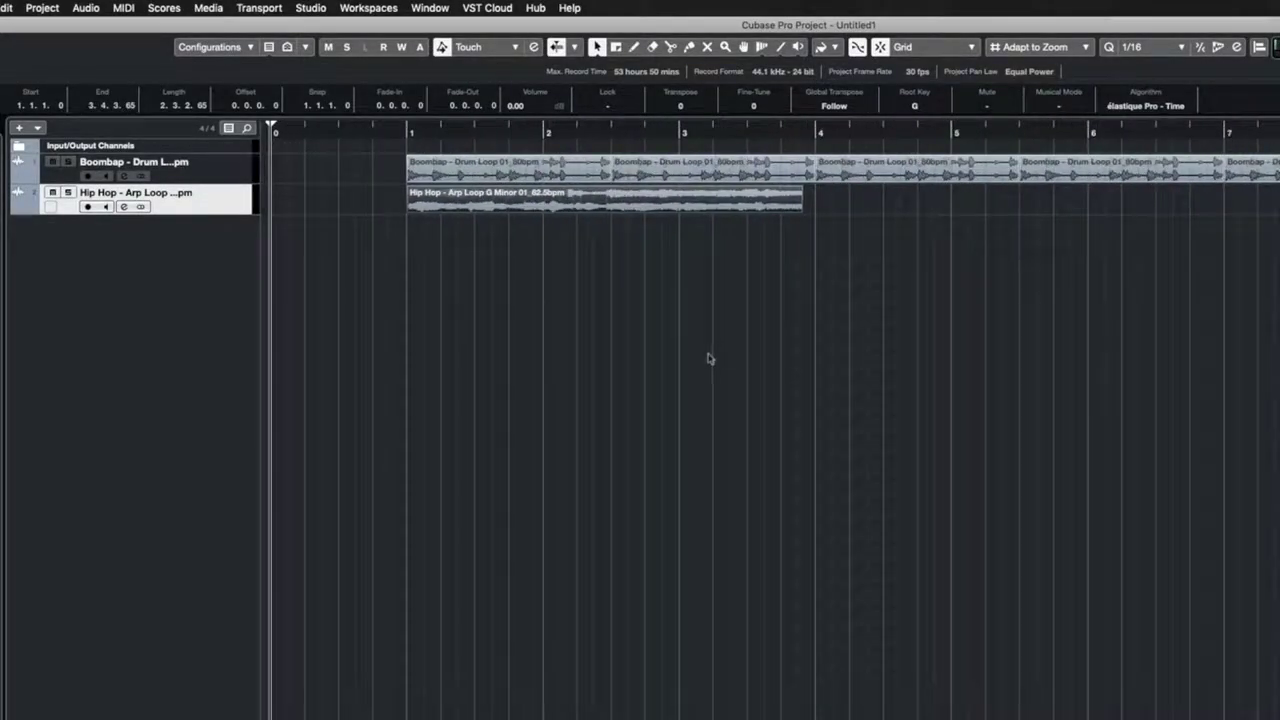
{"action": "left_click", "coordinate": [597, 47]}
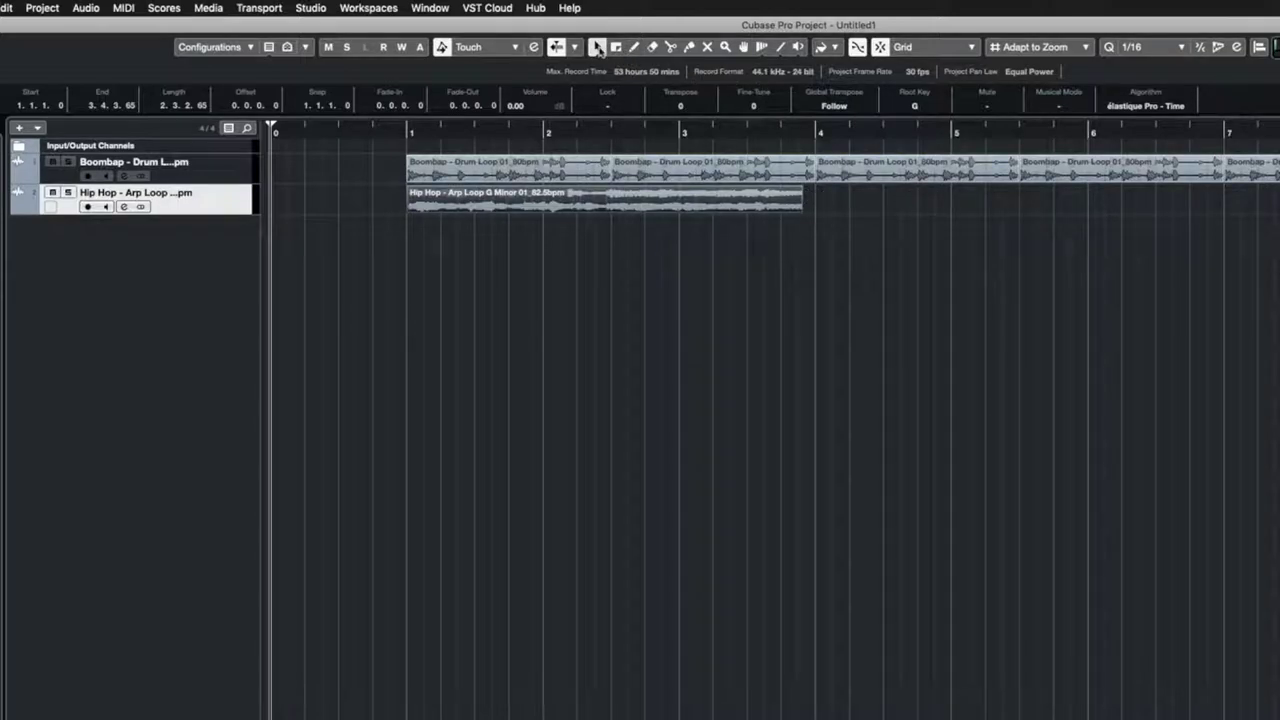
{"action": "left_click_drag", "start_coordinate": [801, 211], "coordinate": [814, 212]}
{"action": "key", "text": "1"}
{"action": "key", "text": "g"}
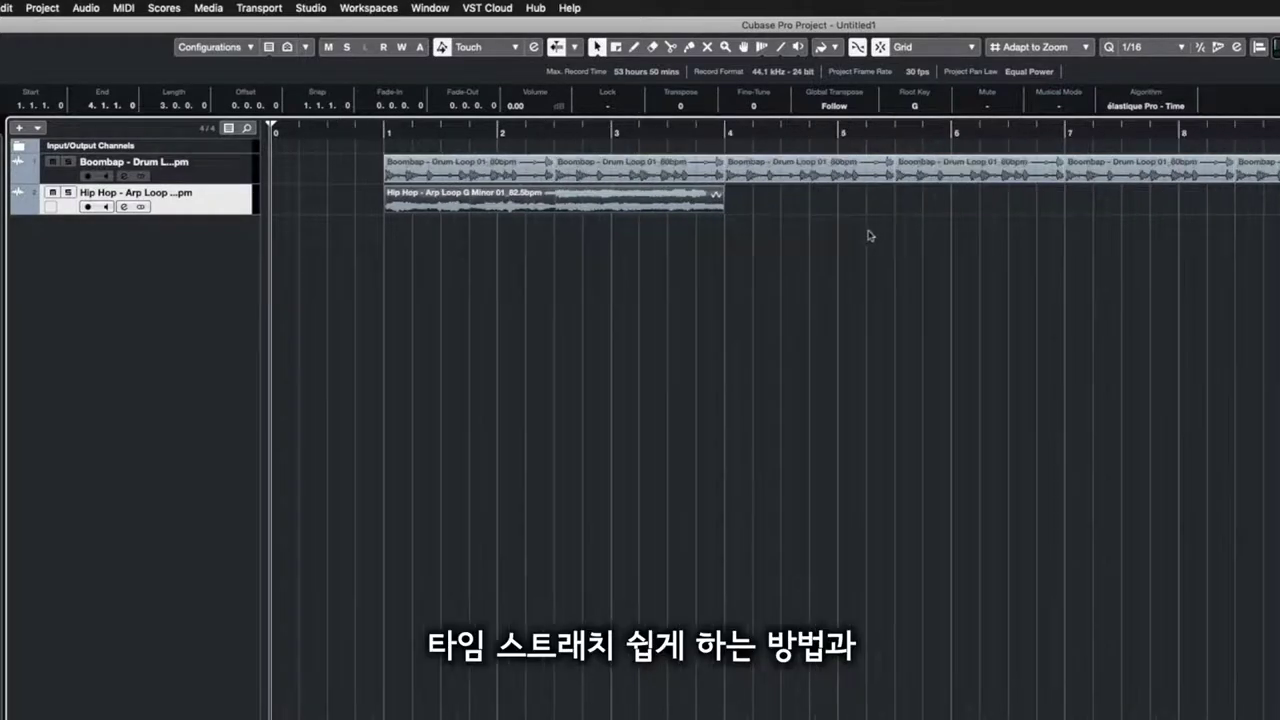
Repeat the stretched arp loop event back to back up to bar 13, matching the drum track
{"action": "key", "text": "g"}
{"action": "key", "text": "g"}
{"action": "key", "text": "g"}
{"action": "left_click_drag", "start_coordinate": [530, 198], "coordinate": [1122, 200]}
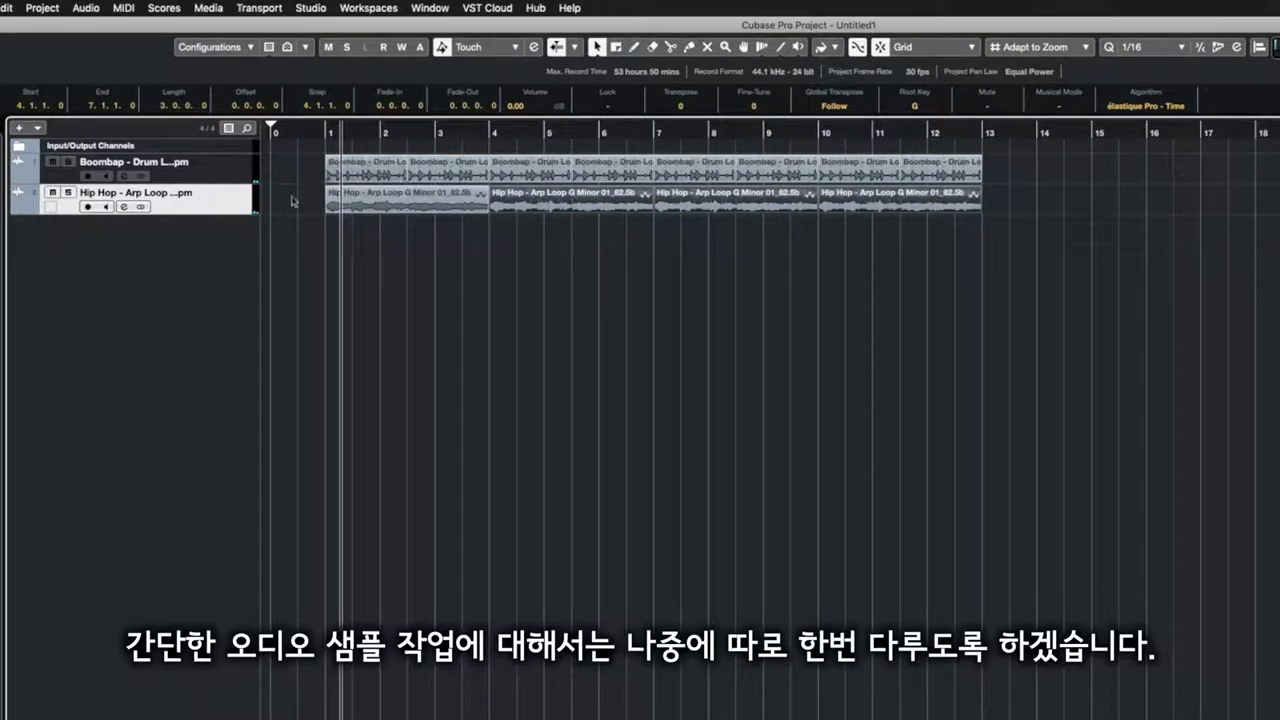
Move the playback position to bar 1 and play both loop tracks from there
{"action": "key", "text": "h"}
{"action": "key", "text": "h"}
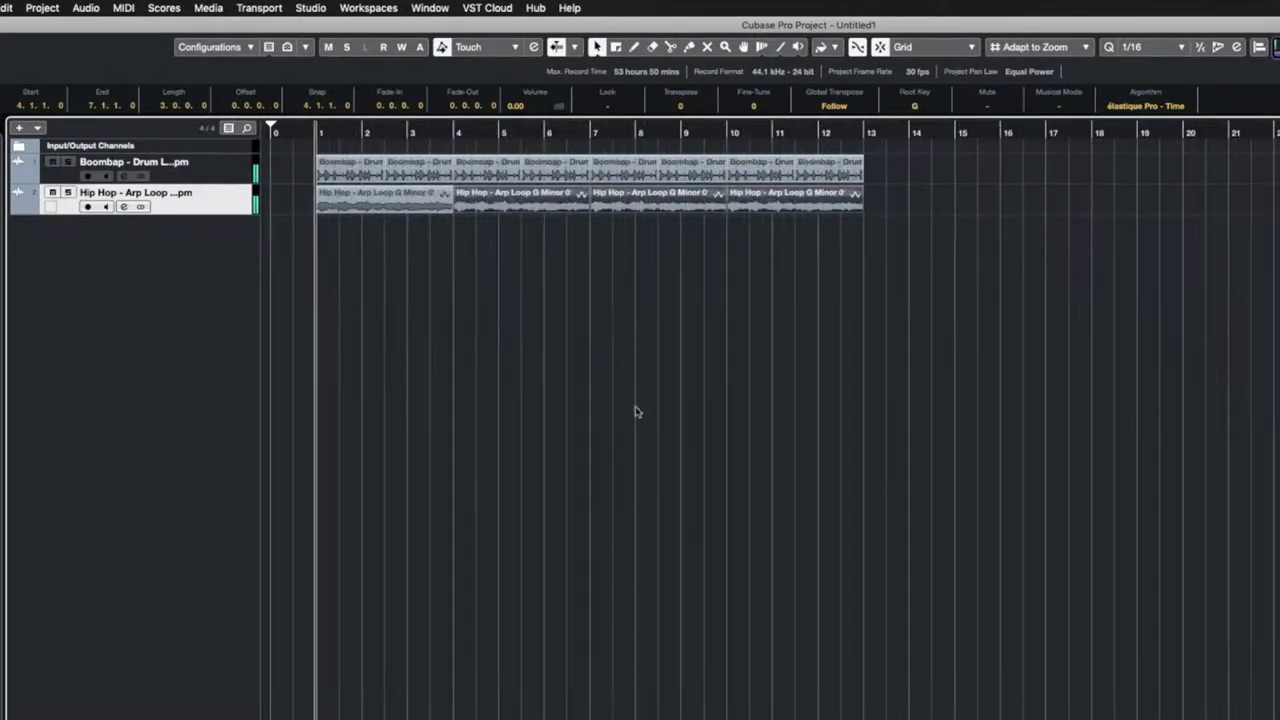
{"action": "key", "text": "h"}
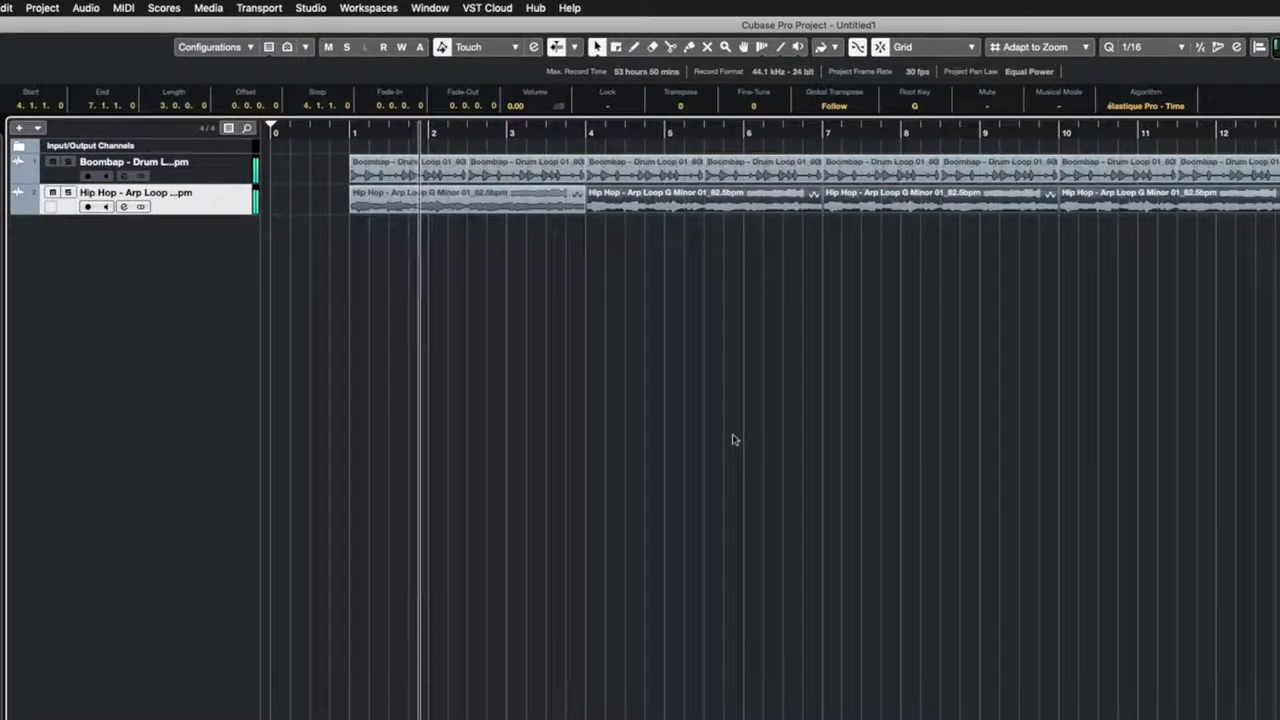
{"action": "left_click", "coordinate": [344, 132]}
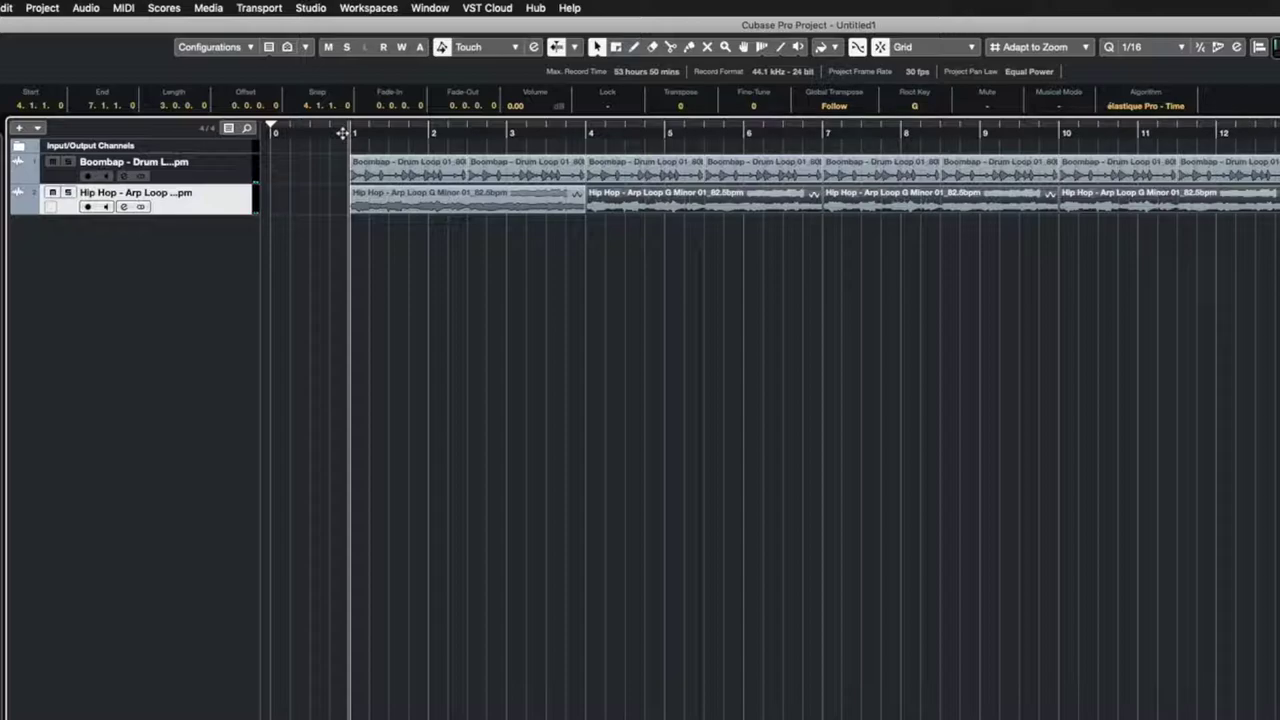
{"action": "key", "text": "space"}
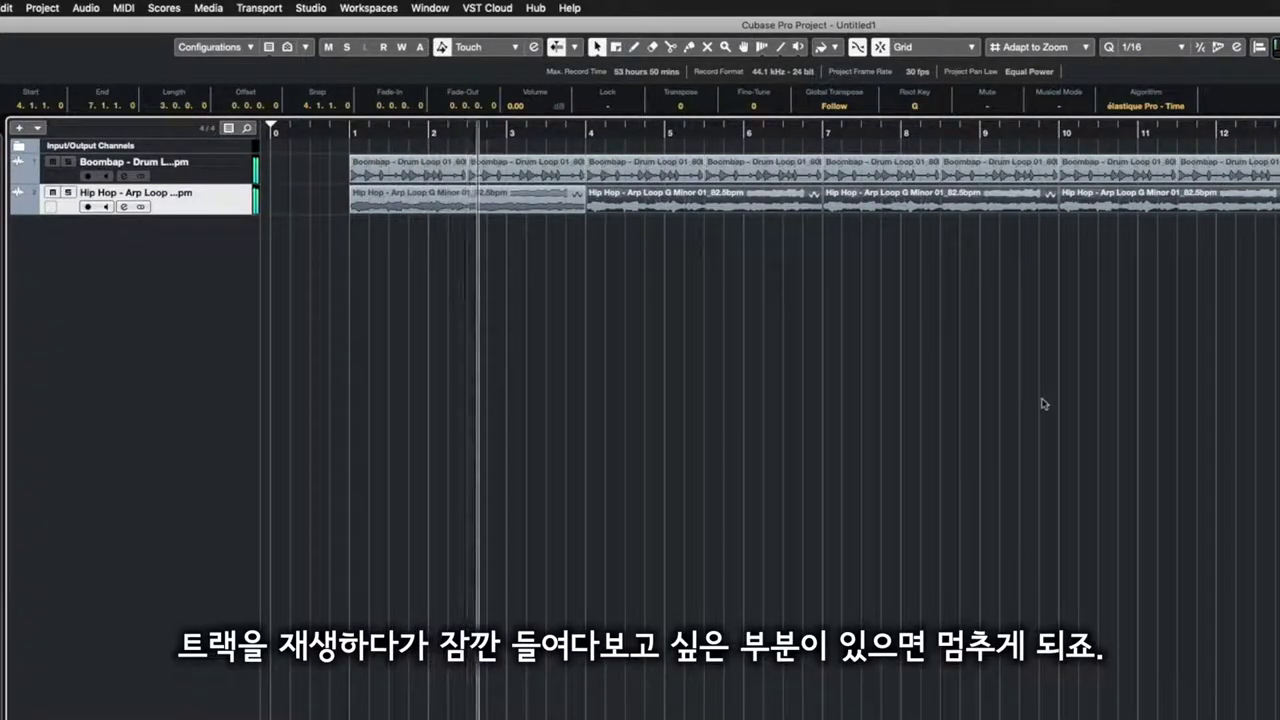
Examine closely where the cursor rests between bars 3 and 4 when playback is stopped
{"action": "key", "text": "h"}
{"action": "key", "text": "h"}
{"action": "key", "text": "h"}
{"action": "key", "text": "h"}
{"action": "key", "text": "h"}
{"action": "key", "text": "h"}
{"action": "key", "text": "h"}
{"action": "key", "text": "h"}
{"action": "key", "text": "h"}
{"action": "key", "text": "h"}
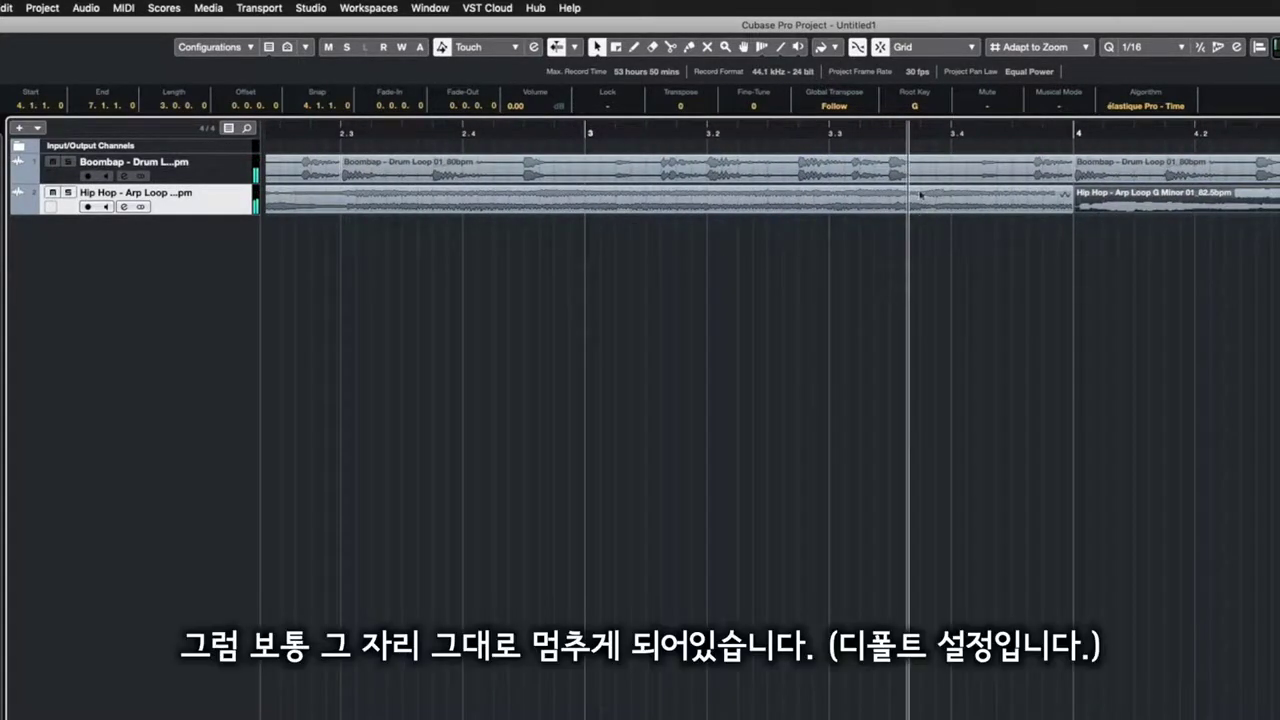
{"action": "key", "text": "g"}
{"action": "key", "text": "g"}
{"action": "key", "text": "g"}
{"action": "key", "text": "g"}
{"action": "key", "text": "g"}
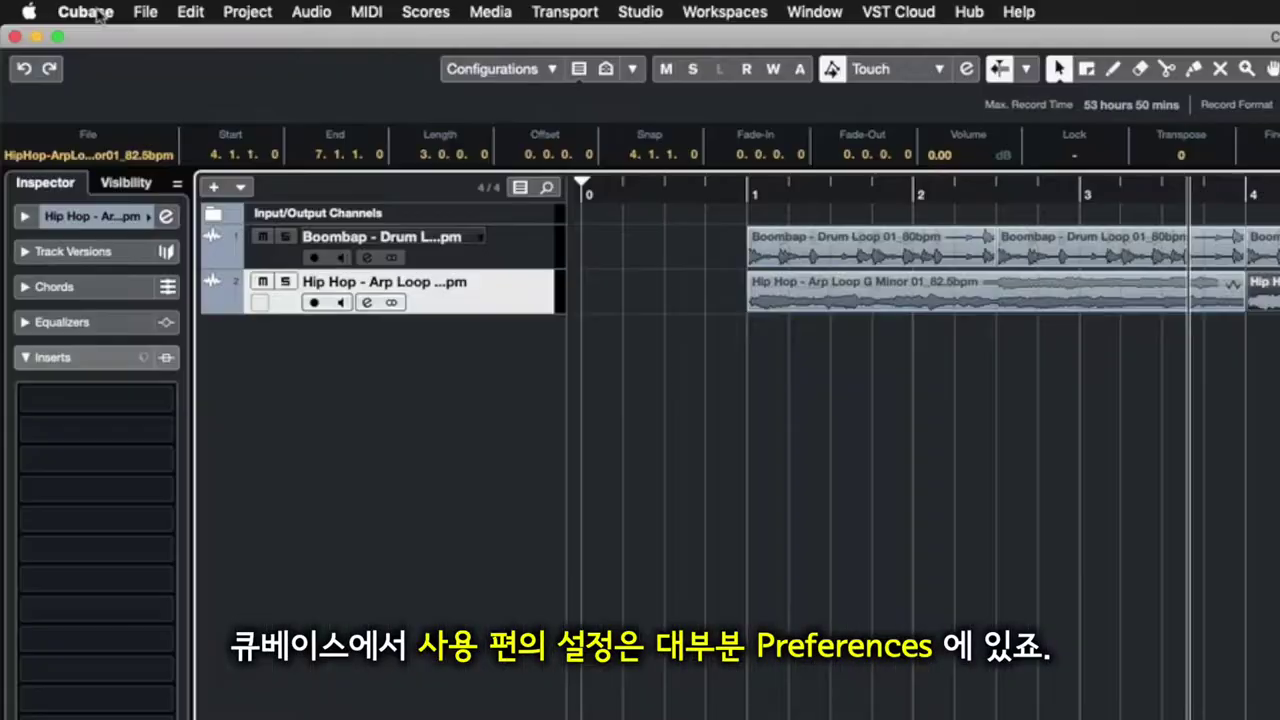
Enable Return to Start Position on Stop in the Transport preferences
{"action": "left_click", "coordinate": [40, 5]}
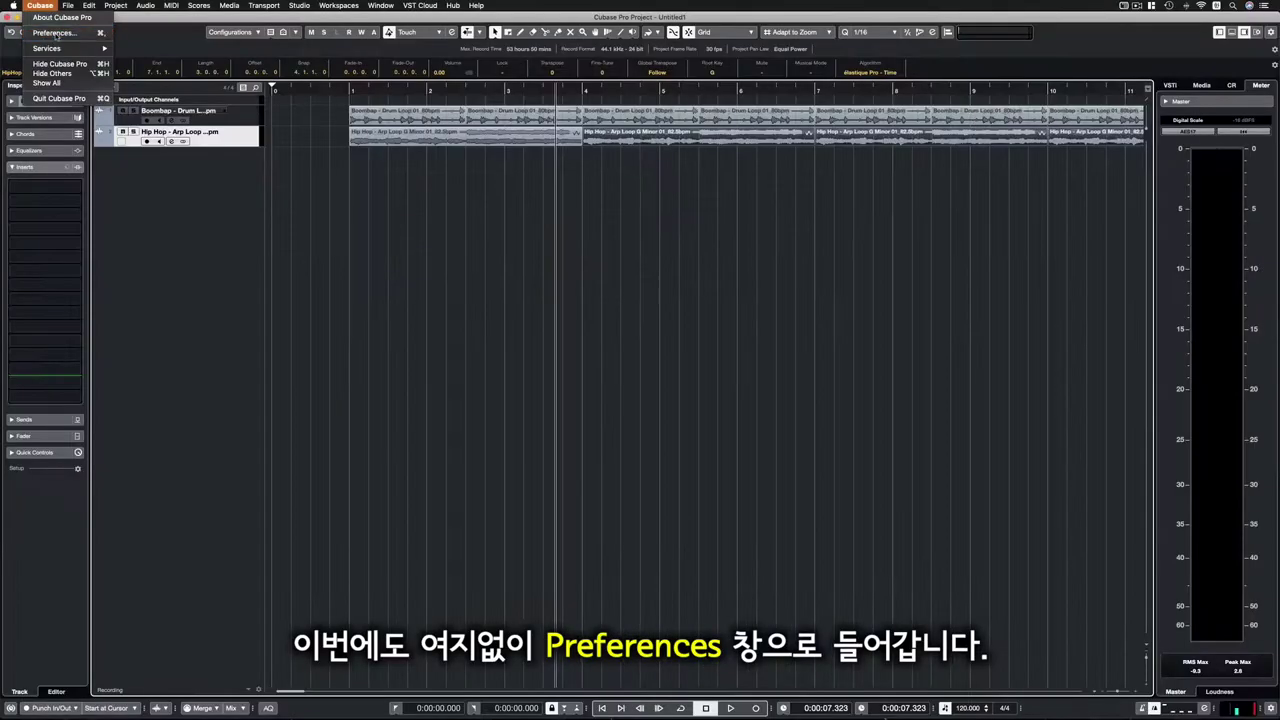
{"action": "left_click", "coordinate": [206, 72]}
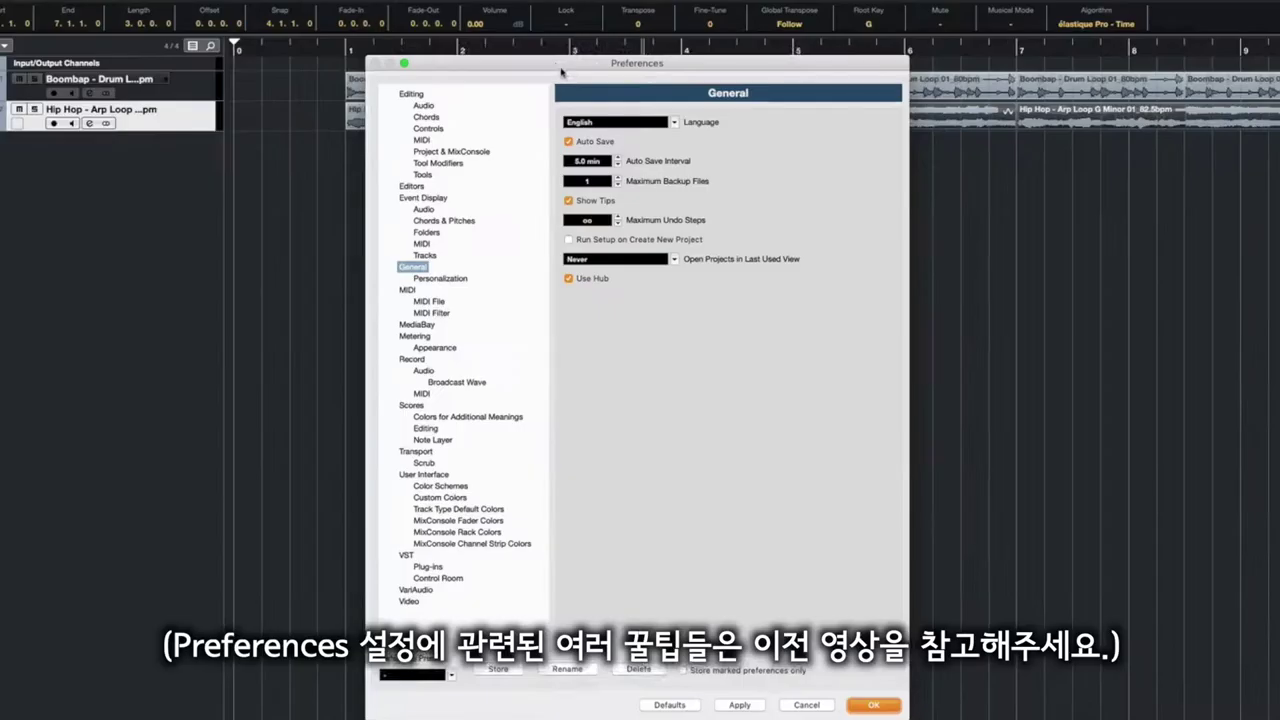
{"action": "left_click_drag", "start_coordinate": [562, 72], "coordinate": [542, 42]}
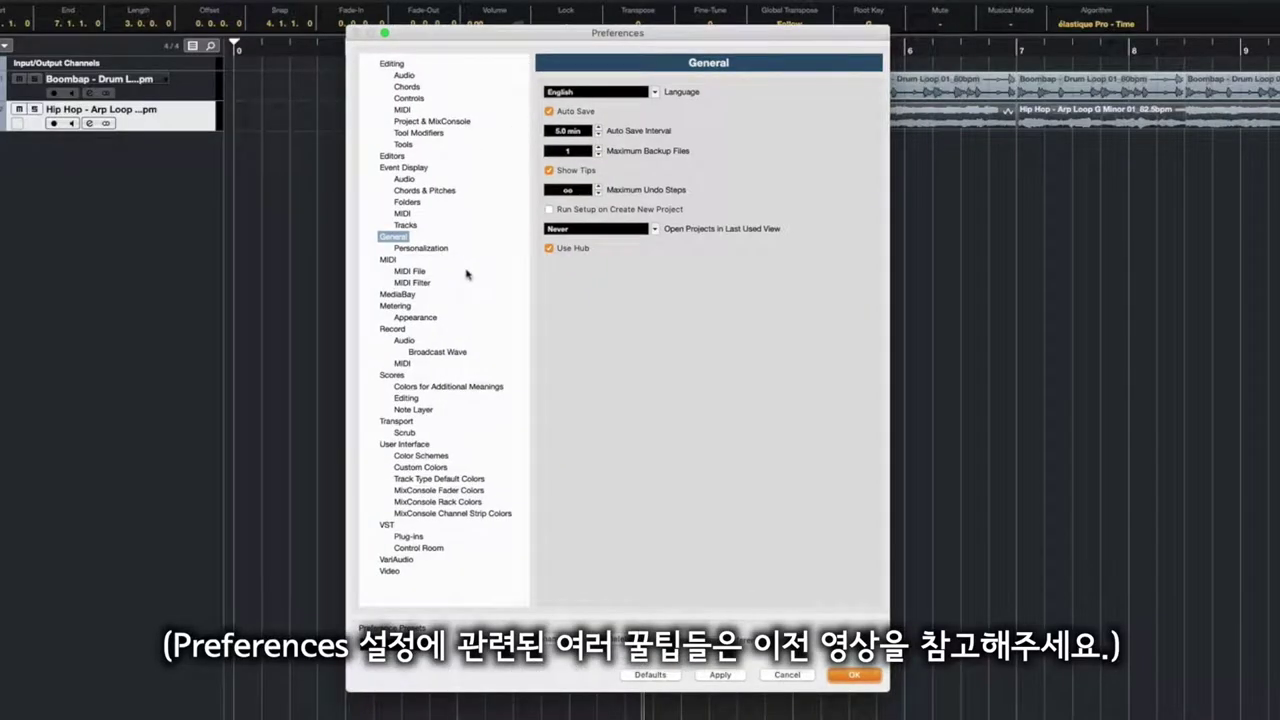
{"action": "left_click", "coordinate": [391, 424]}
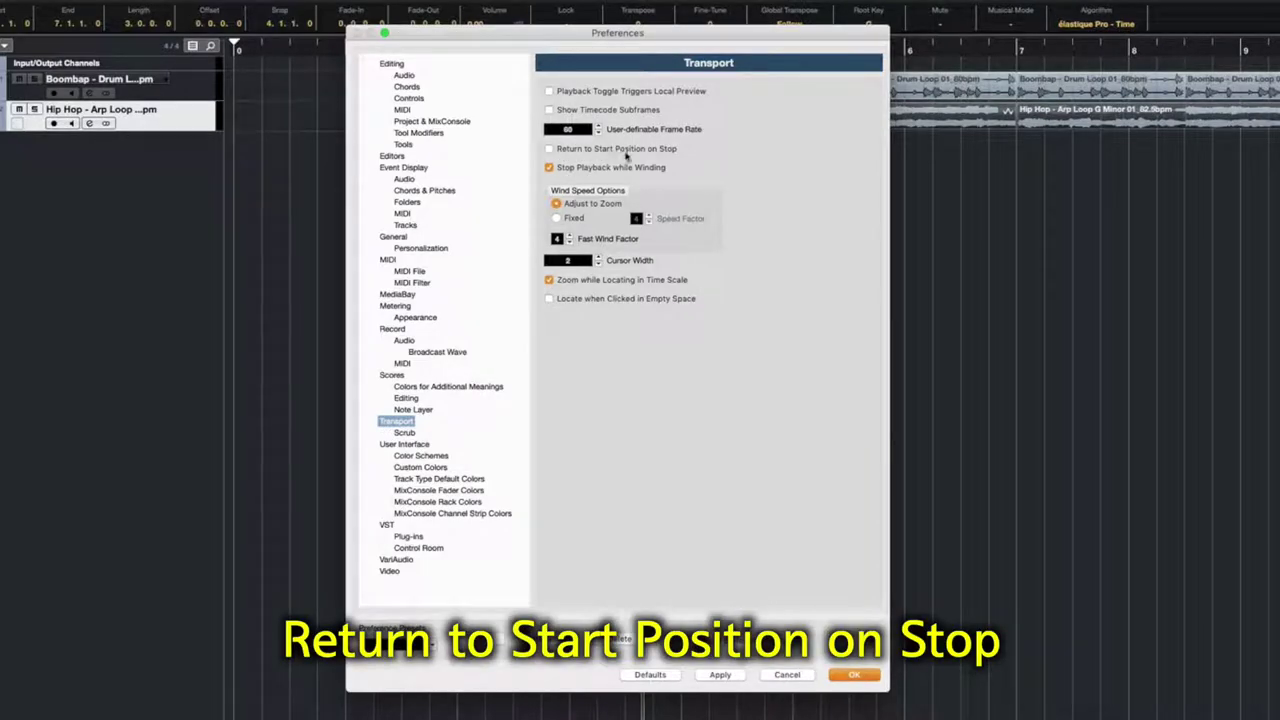
{"action": "left_click", "coordinate": [549, 149]}
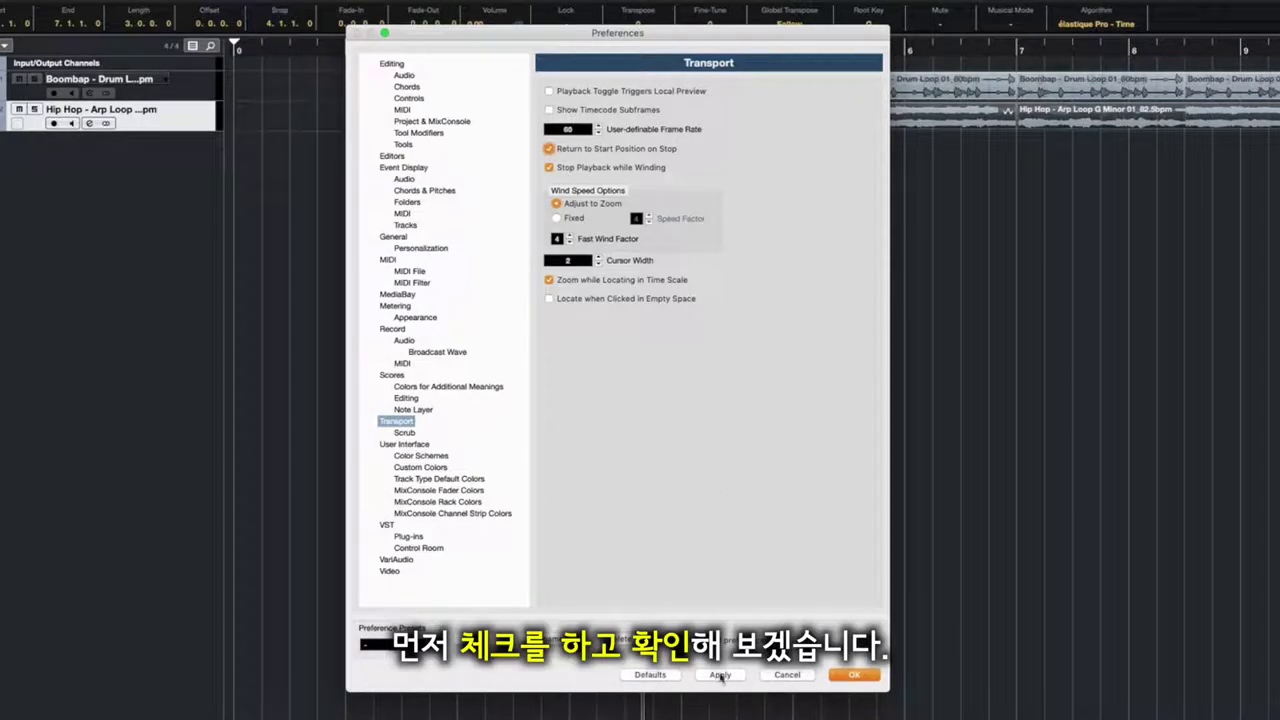
{"action": "left_click", "coordinate": [850, 676]}
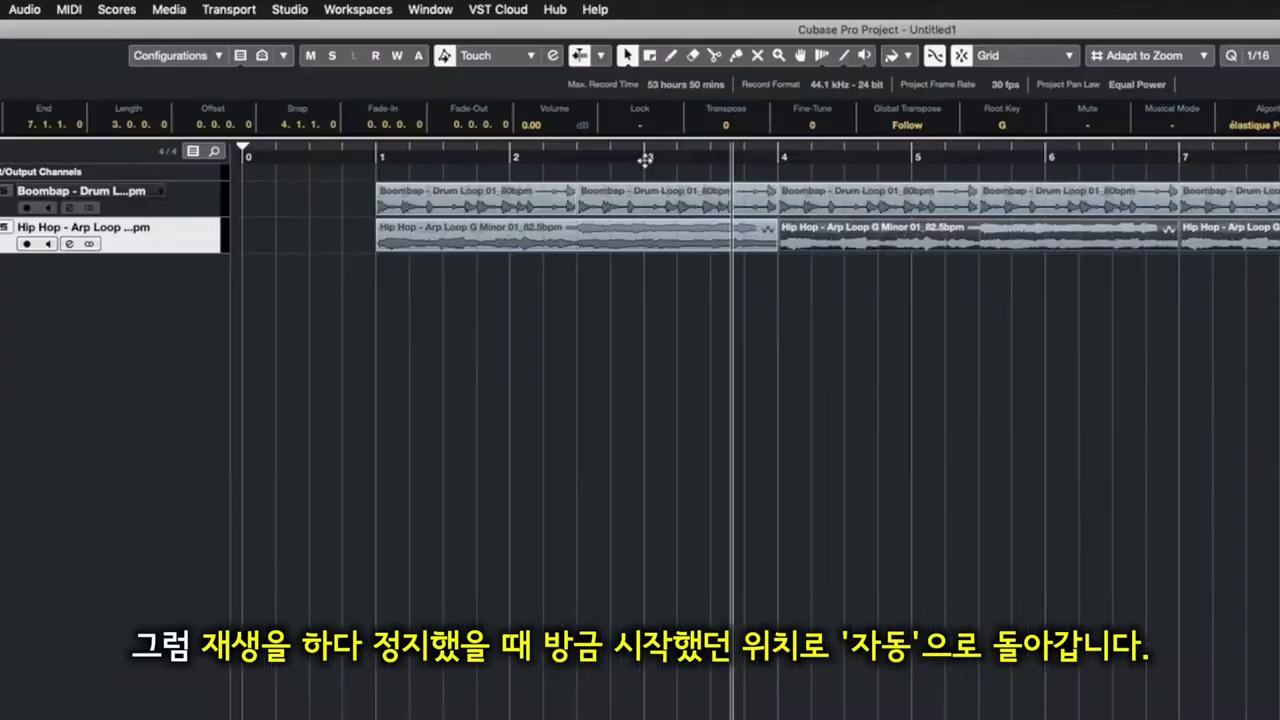
Start and stop playback twice from bar 3 to check where the cursor goes on stop
{"action": "left_click", "coordinate": [505, 89]}
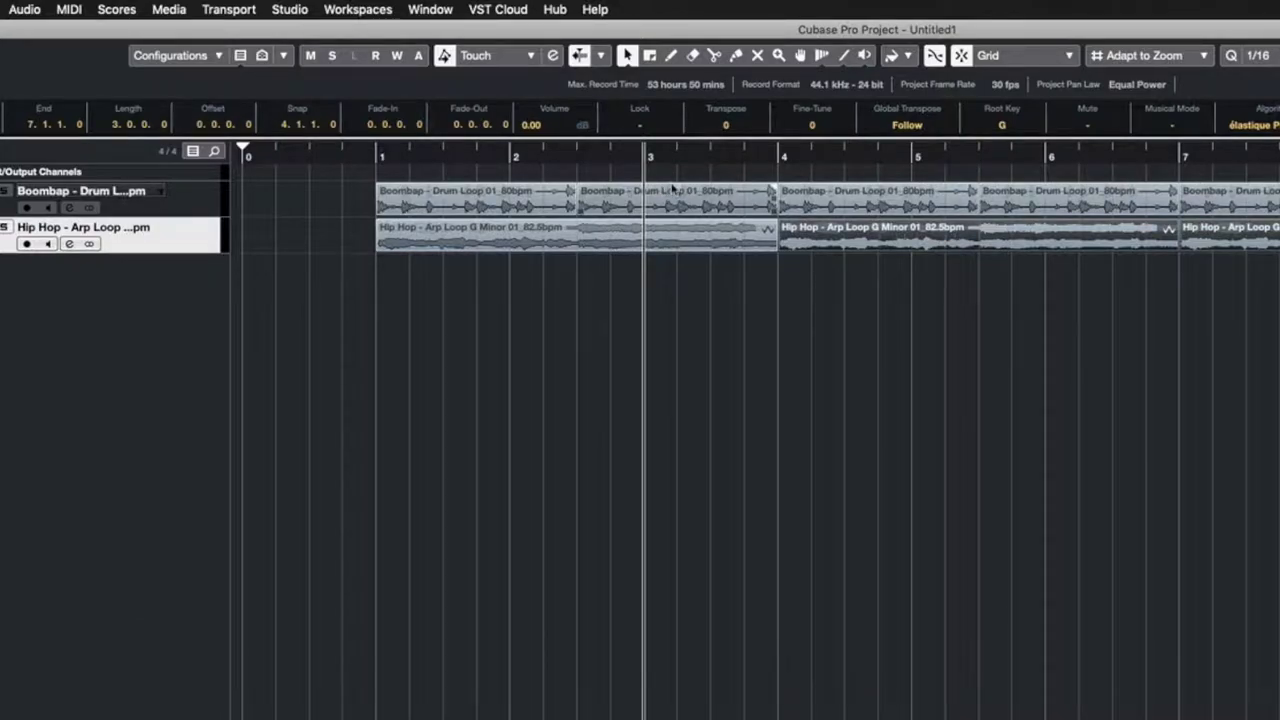
{"action": "key", "text": "space"}
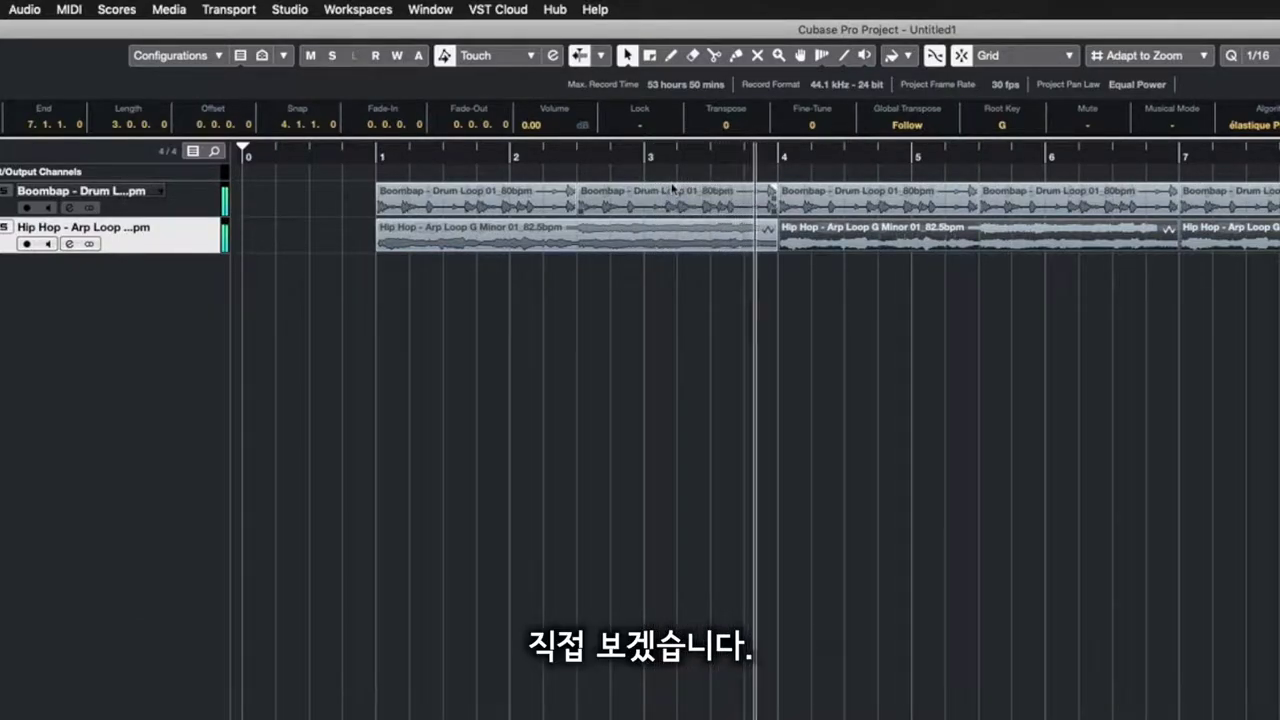
{"action": "key", "text": "space"}
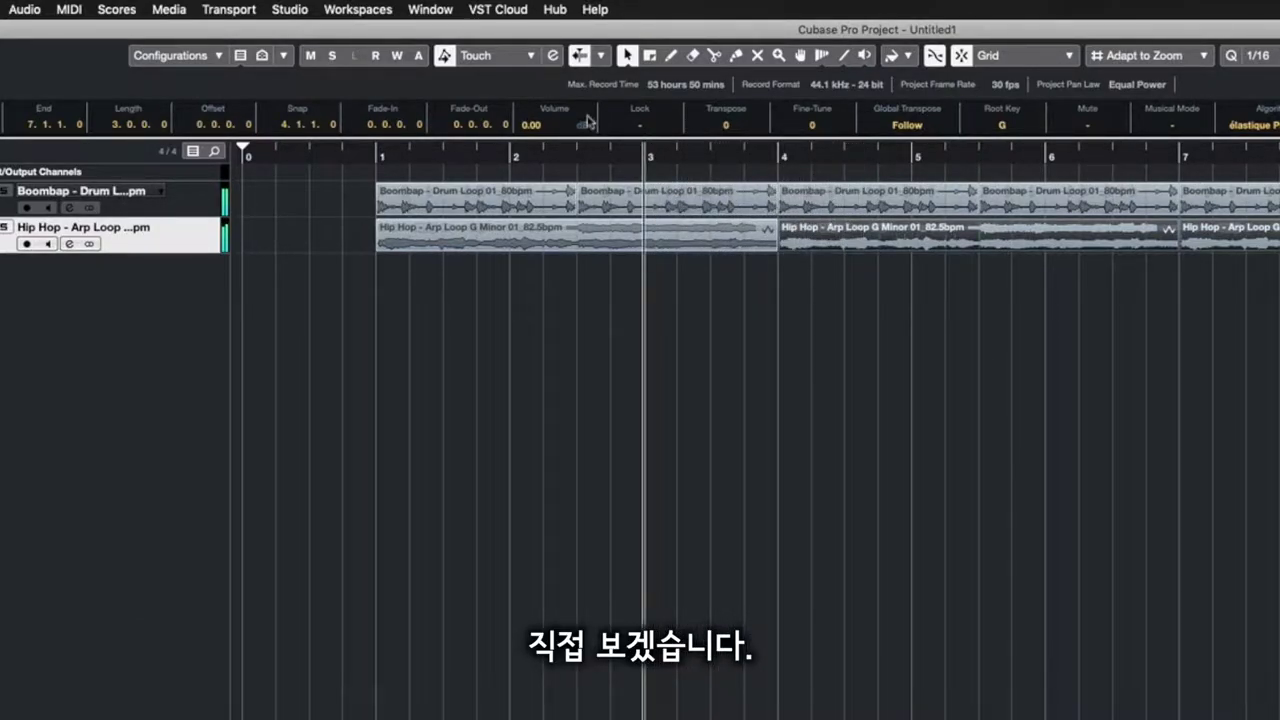
{"action": "key", "text": "space"}
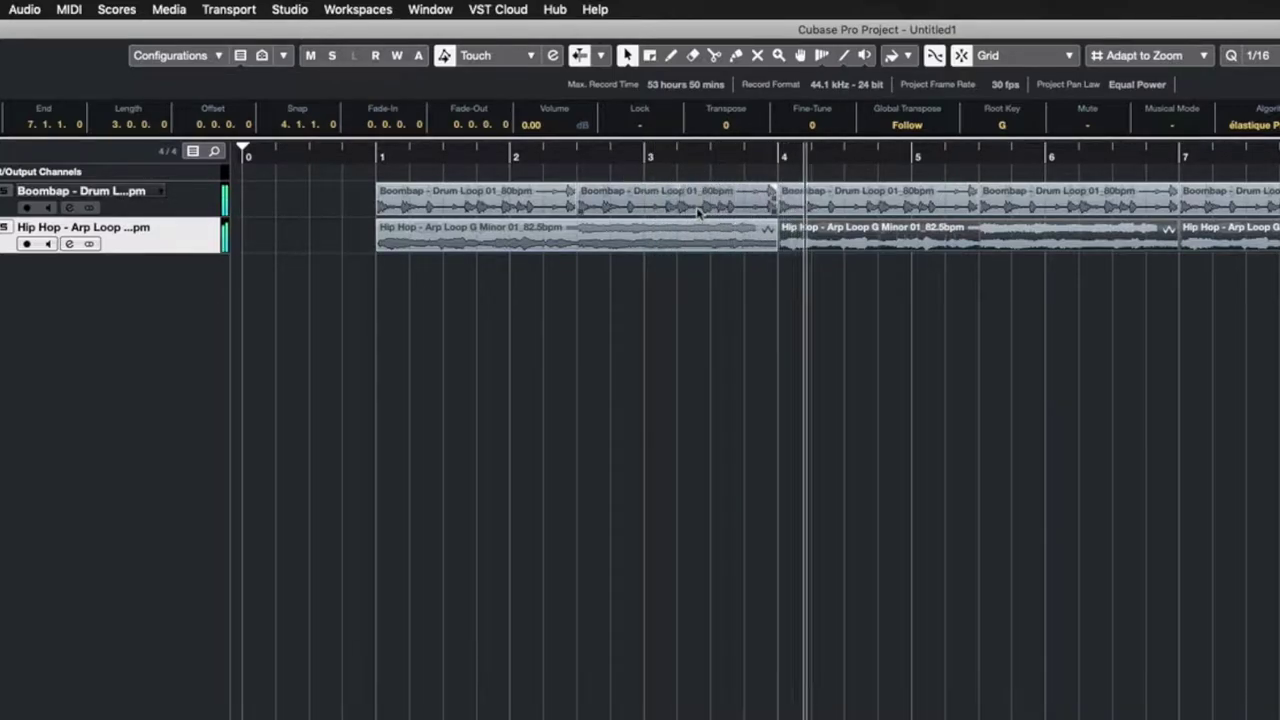
{"action": "key", "text": "space"}
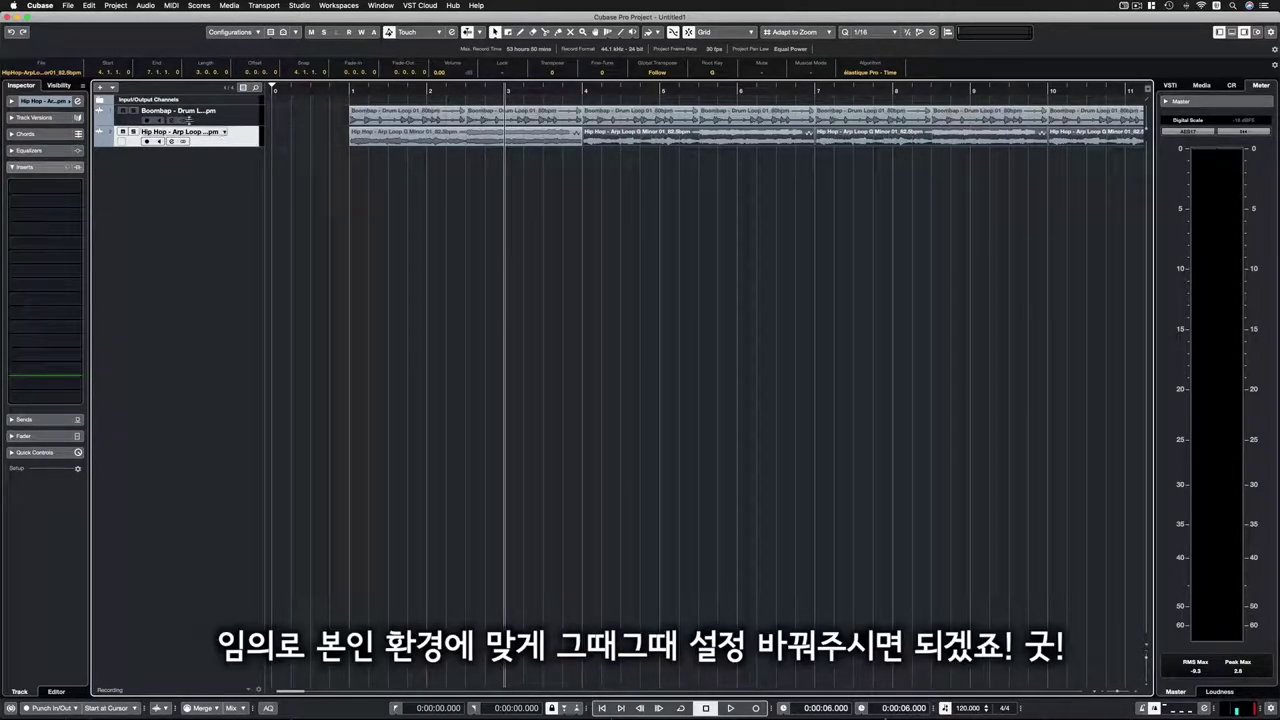
Disable Return to Start Position on Stop in the Transport preferences
{"action": "left_click", "coordinate": [40, 6]}
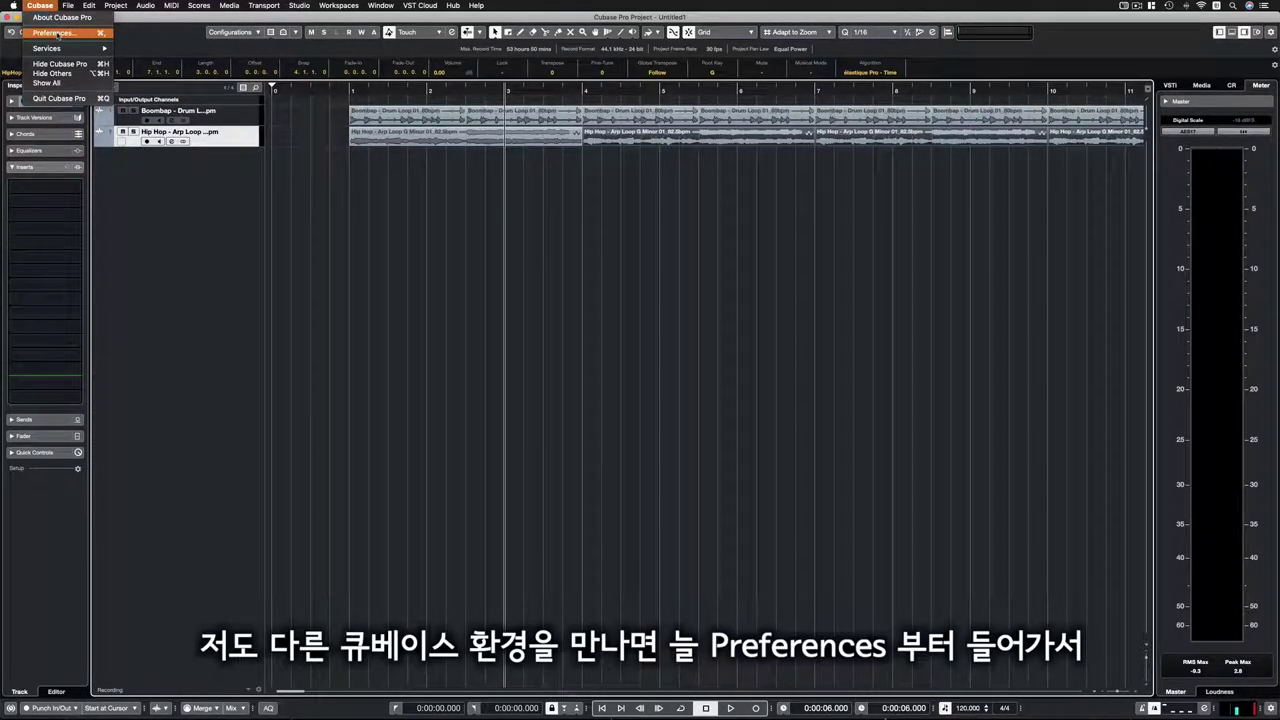
{"action": "left_click", "coordinate": [57, 34]}
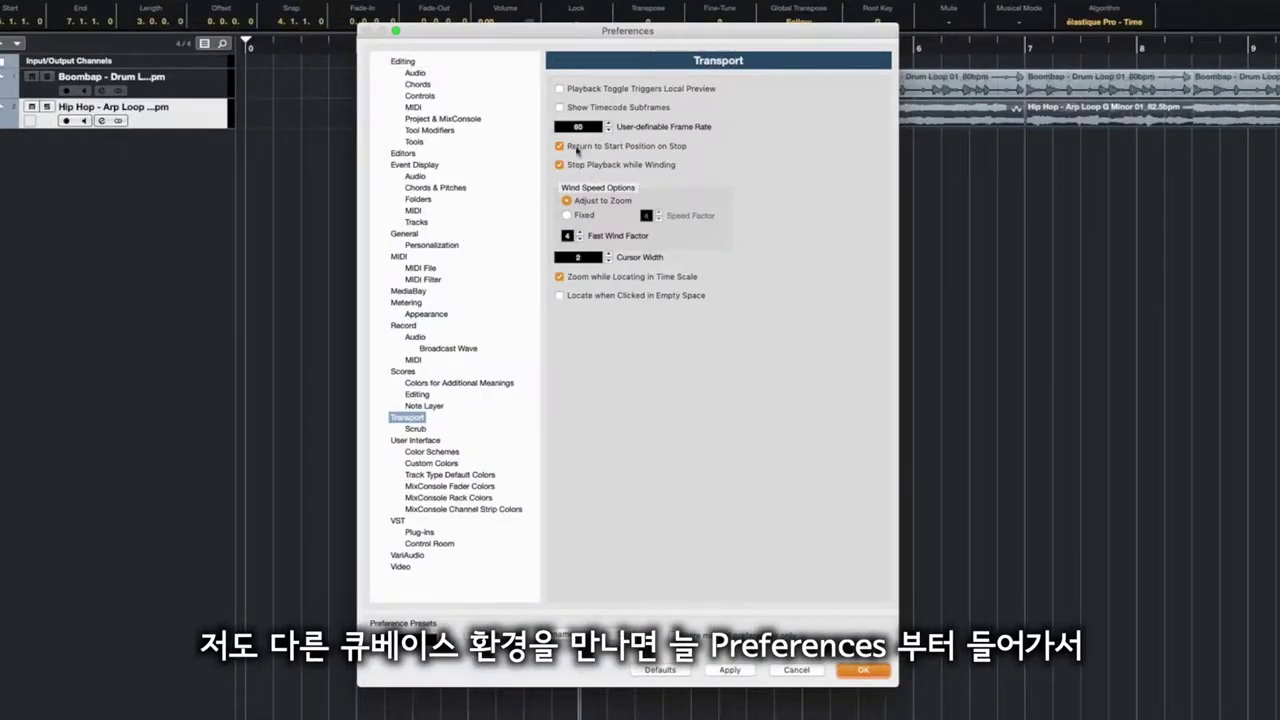
{"action": "left_click", "coordinate": [559, 146]}
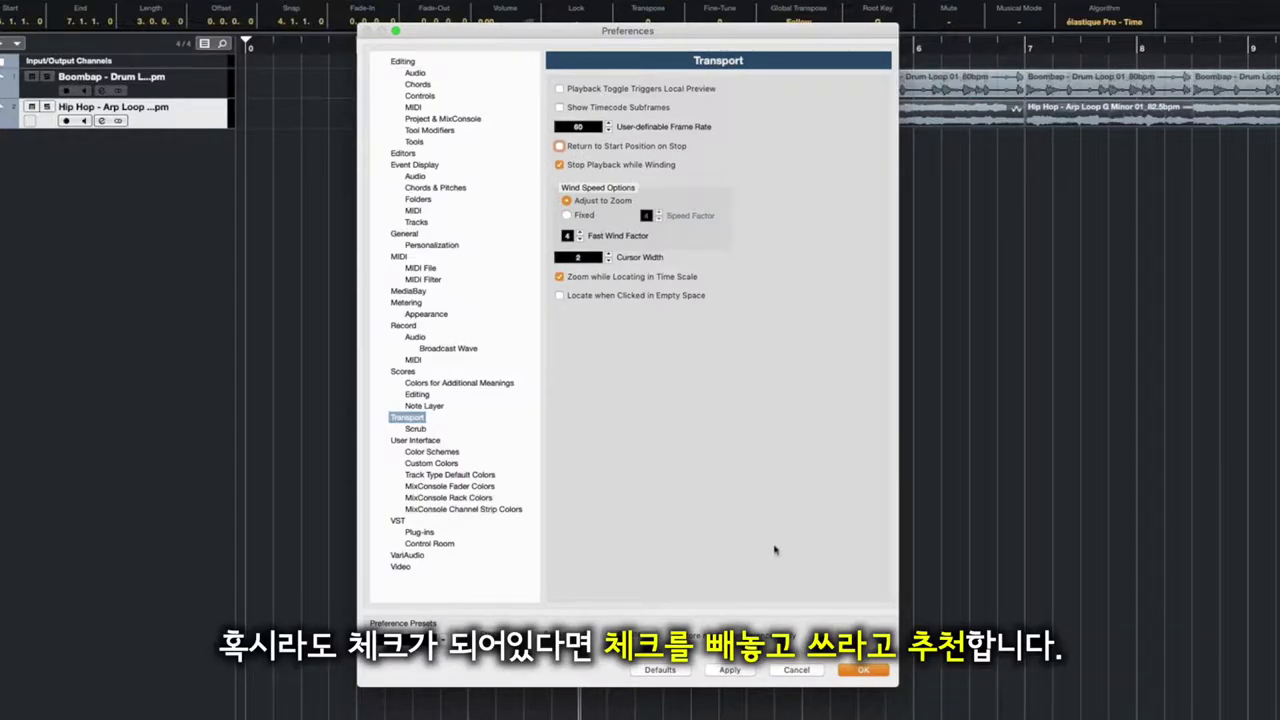
{"action": "left_click", "coordinate": [856, 670]}
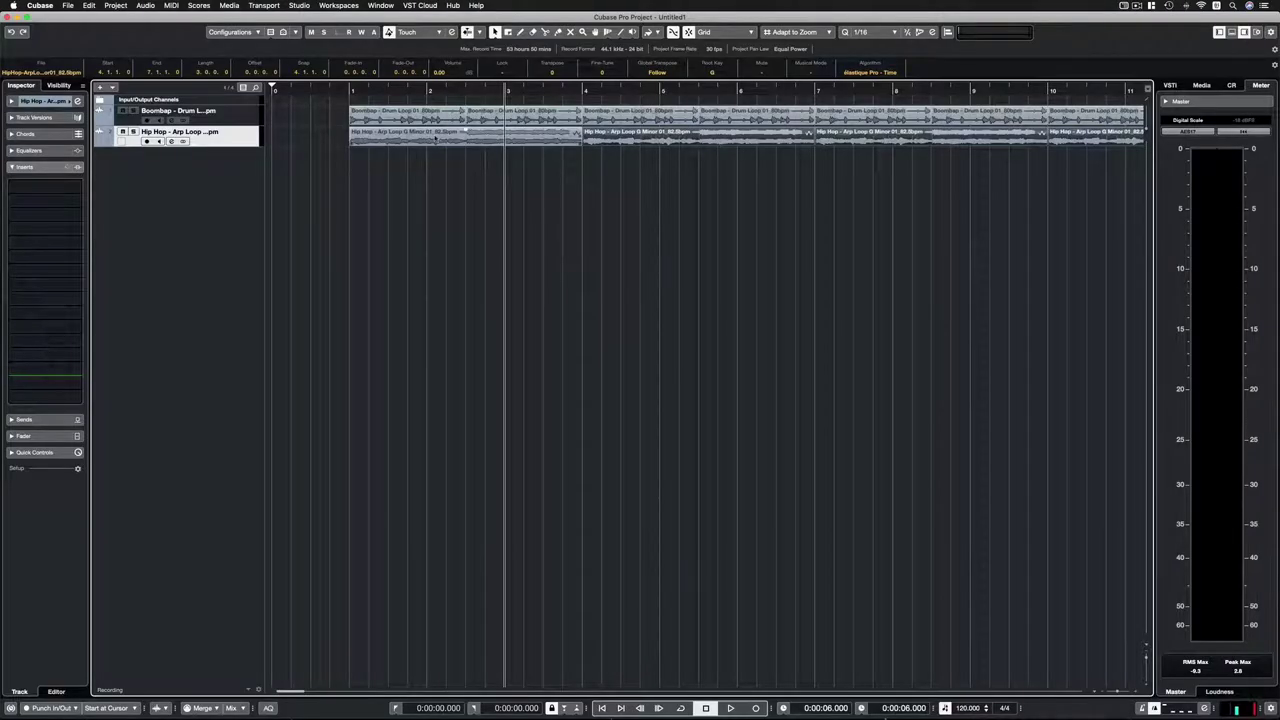
Play the tracks from bar 3, stop just after bar 4 and examine both enlarged waveforms around the stop position
{"action": "key", "text": "space"}
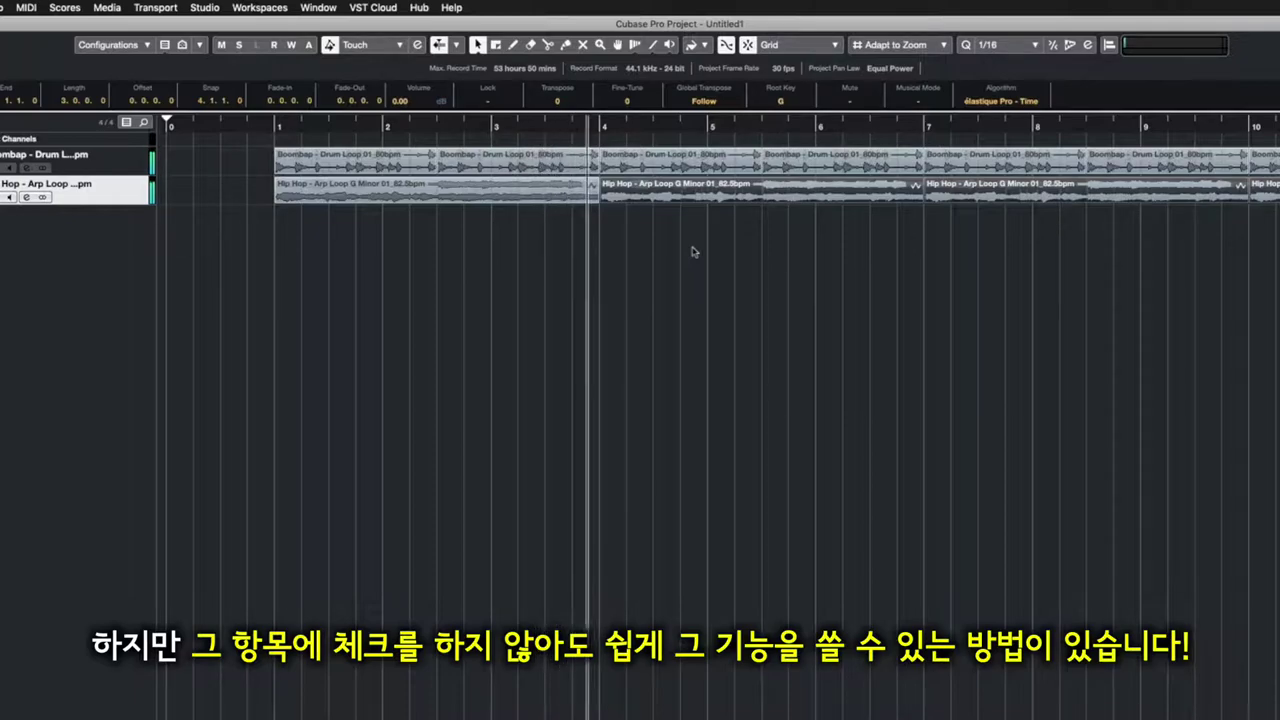
{"action": "key", "text": "h"}
{"action": "key", "text": "h"}
{"action": "key", "text": "h"}
{"action": "key", "text": "h"}
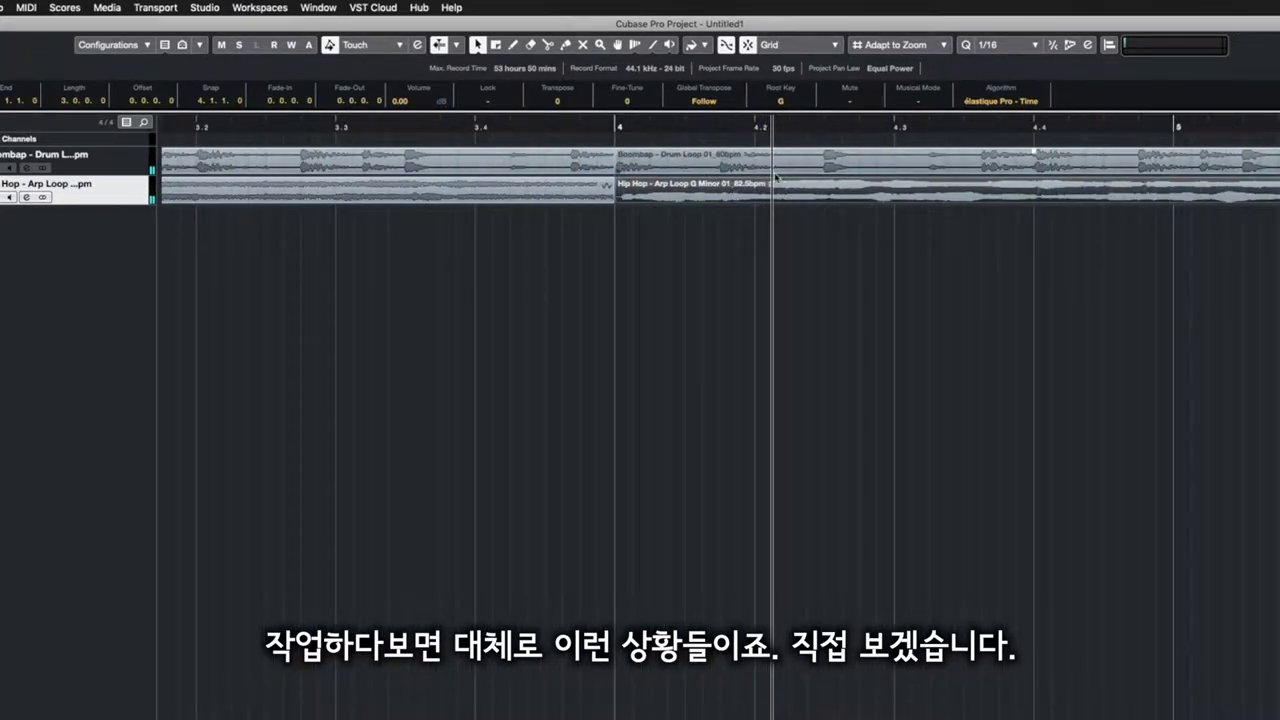
{"action": "key", "text": "shift+h"}
{"action": "key", "text": "shift+h"}
{"action": "key", "text": "shift+h"}
{"action": "key", "text": "shift+h"}
{"action": "key", "text": "shift+h"}
{"action": "key", "text": "shift+h"}
{"action": "key", "text": "shift+h"}
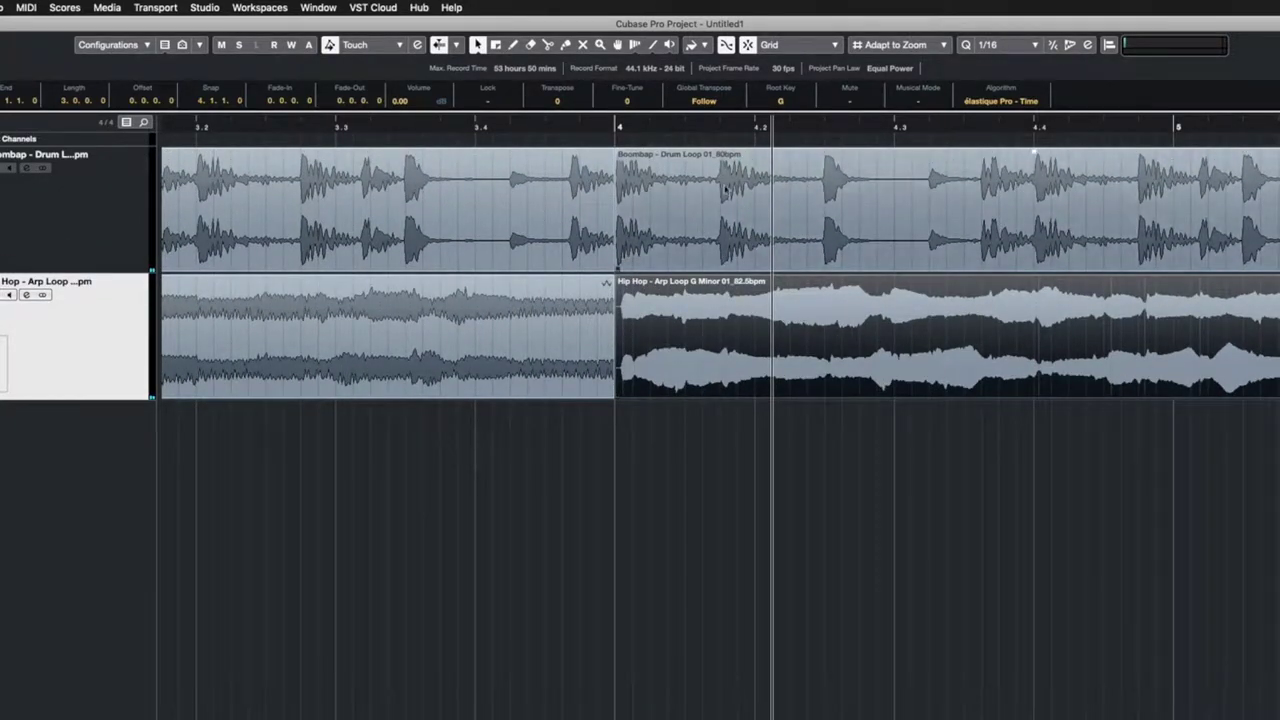
Resume playback of the drum and arp loops from the stopped position in bar 4
{"action": "key", "text": "space"}
{"action": "key", "text": "g"}
{"action": "key", "text": "space"}
{"action": "key", "text": "g"}
{"action": "key", "text": "g"}
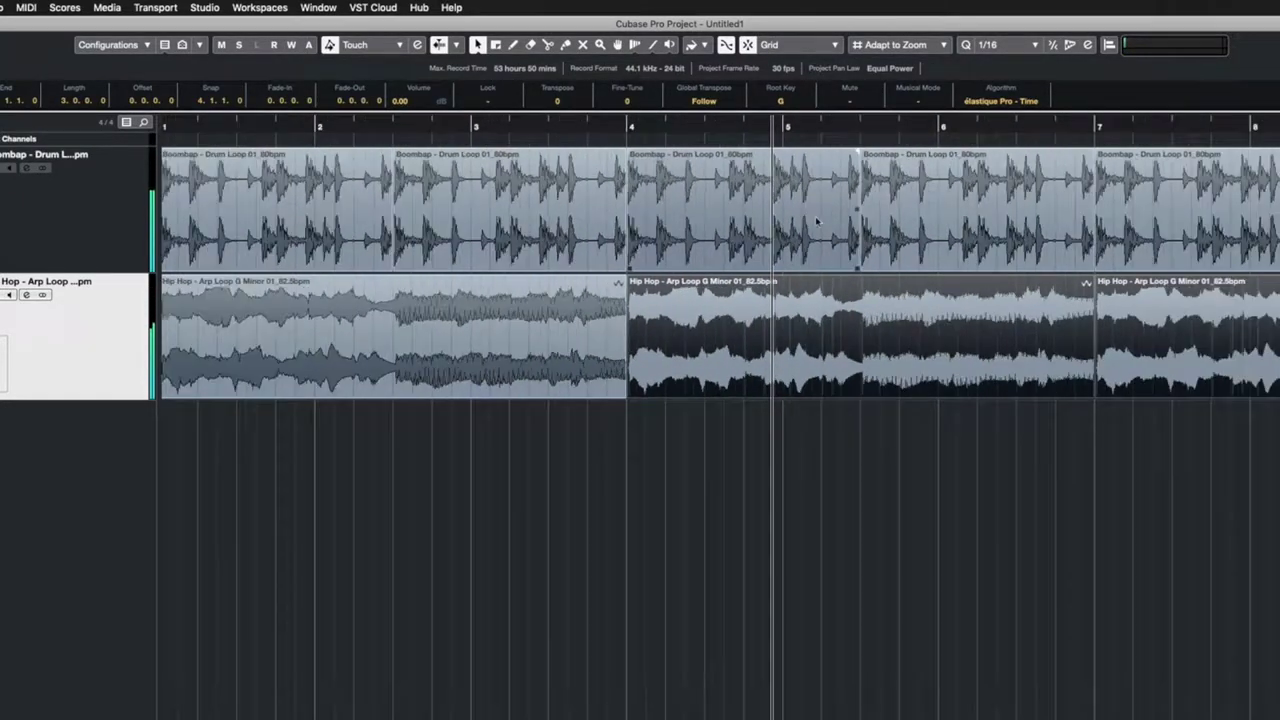
{"action": "key", "text": "g"}
{"action": "key", "text": "g"}
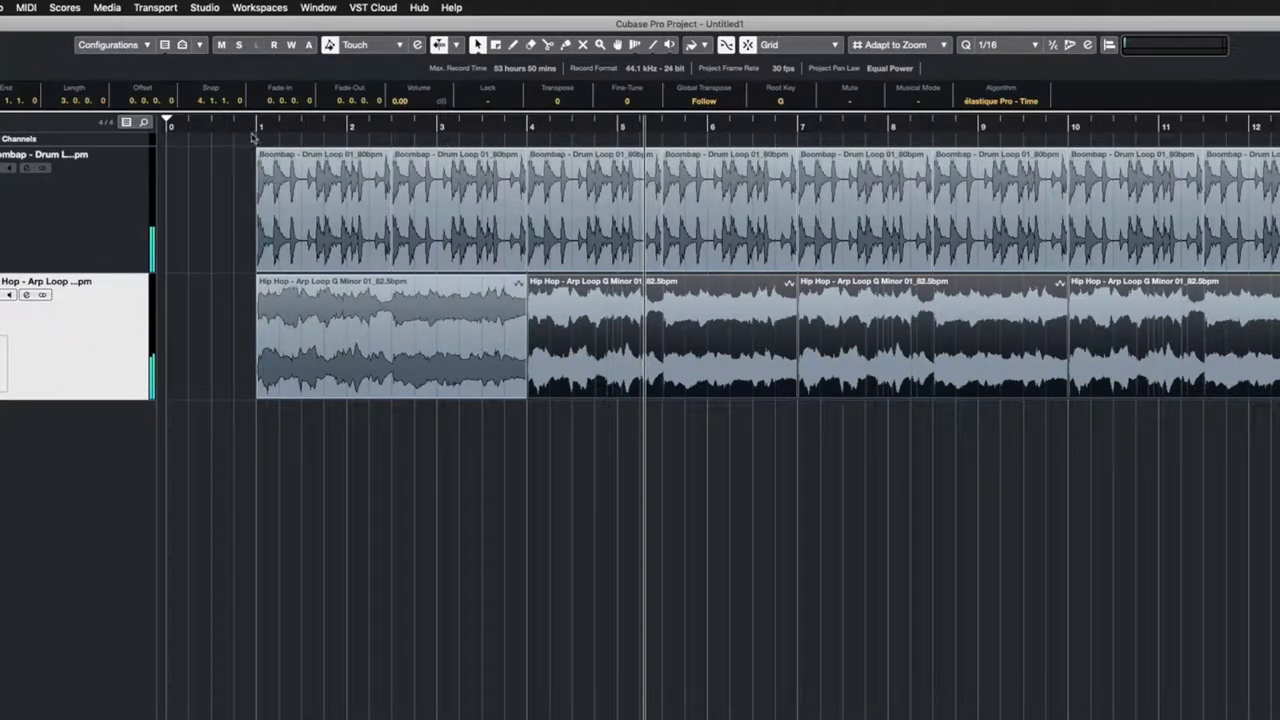
Relocate the cursor to bar 3 and play both loops from there
{"action": "left_click", "coordinate": [436, 125]}
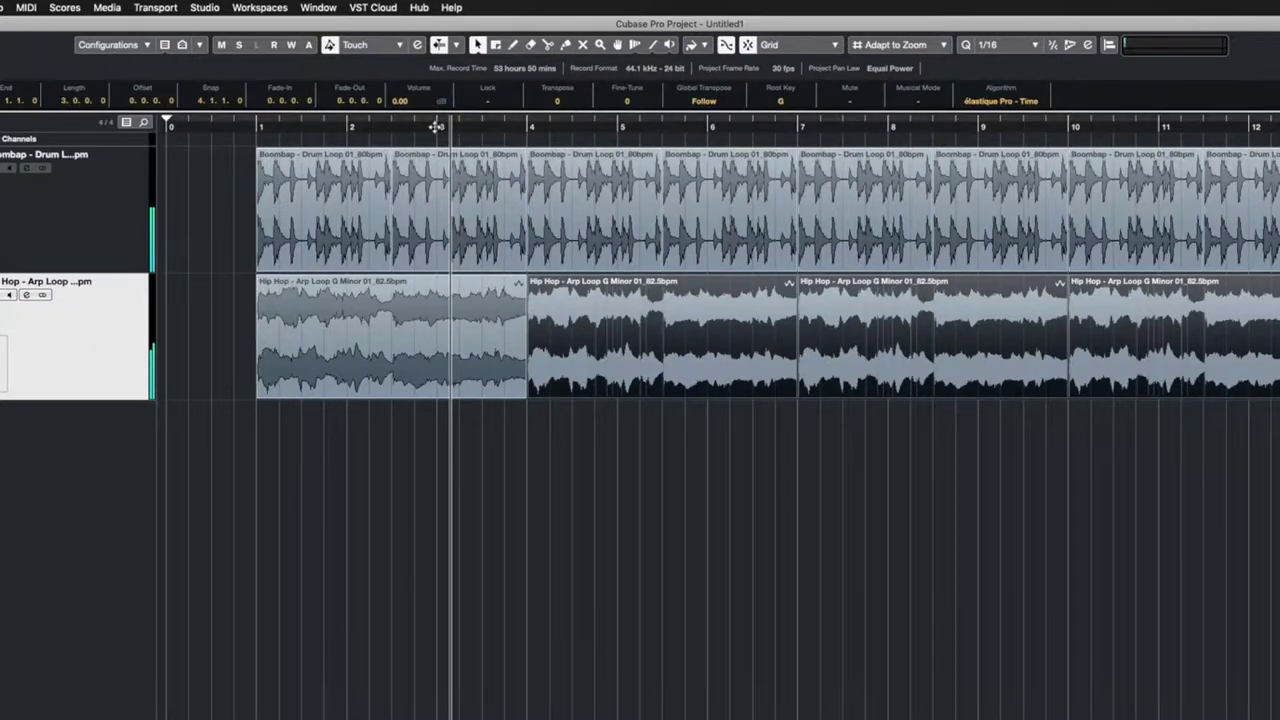
{"action": "key", "text": "h"}
{"action": "key", "text": "h"}
{"action": "key", "text": "h"}
{"action": "key", "text": "h"}
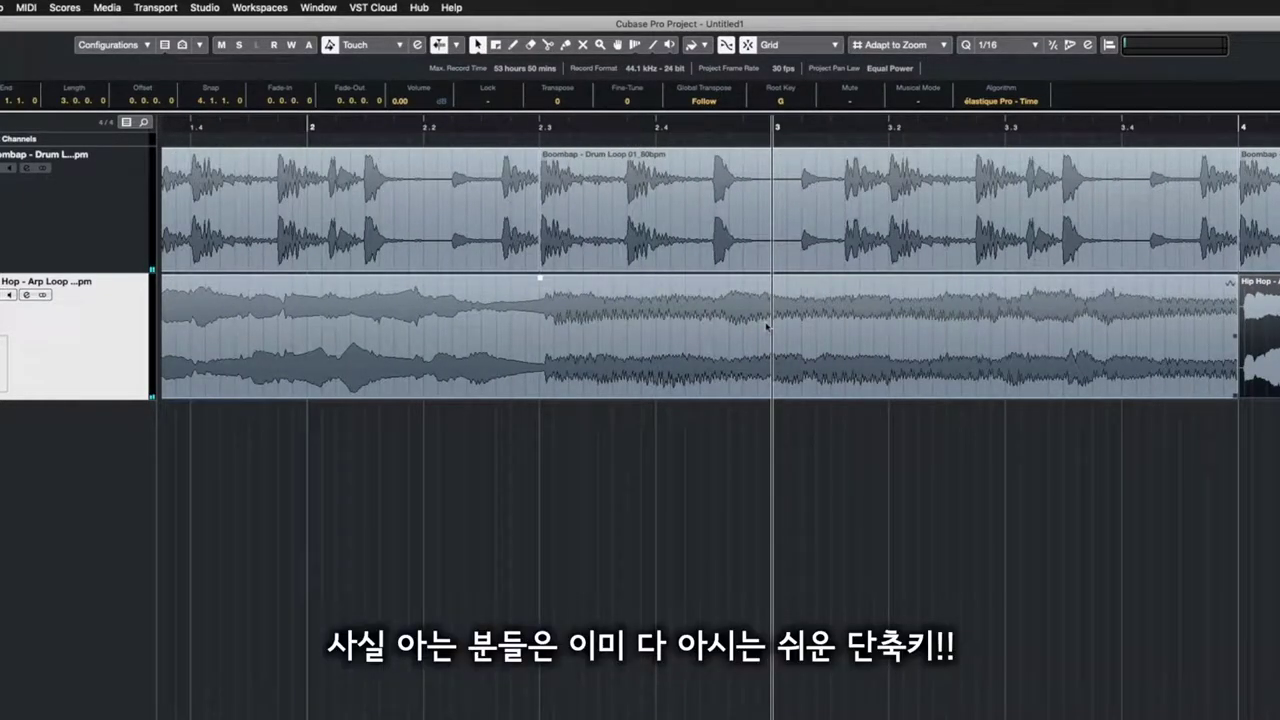
{"action": "key", "text": "g"}
{"action": "key", "text": "g"}
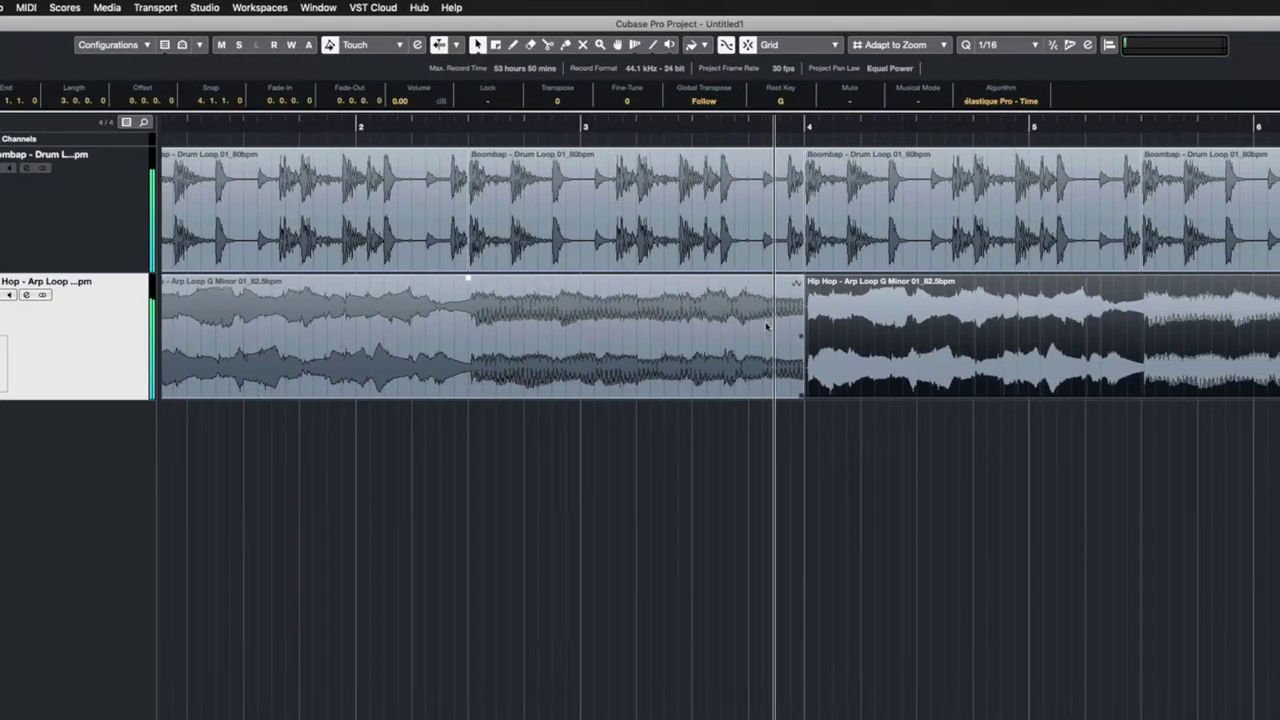
Stop playback around position 4.3 and return the cursor to the last start position at bar 3
{"action": "key", "text": "h"}
{"action": "key", "text": "h"}
{"action": "key", "text": "h"}
{"action": "key", "text": "h"}
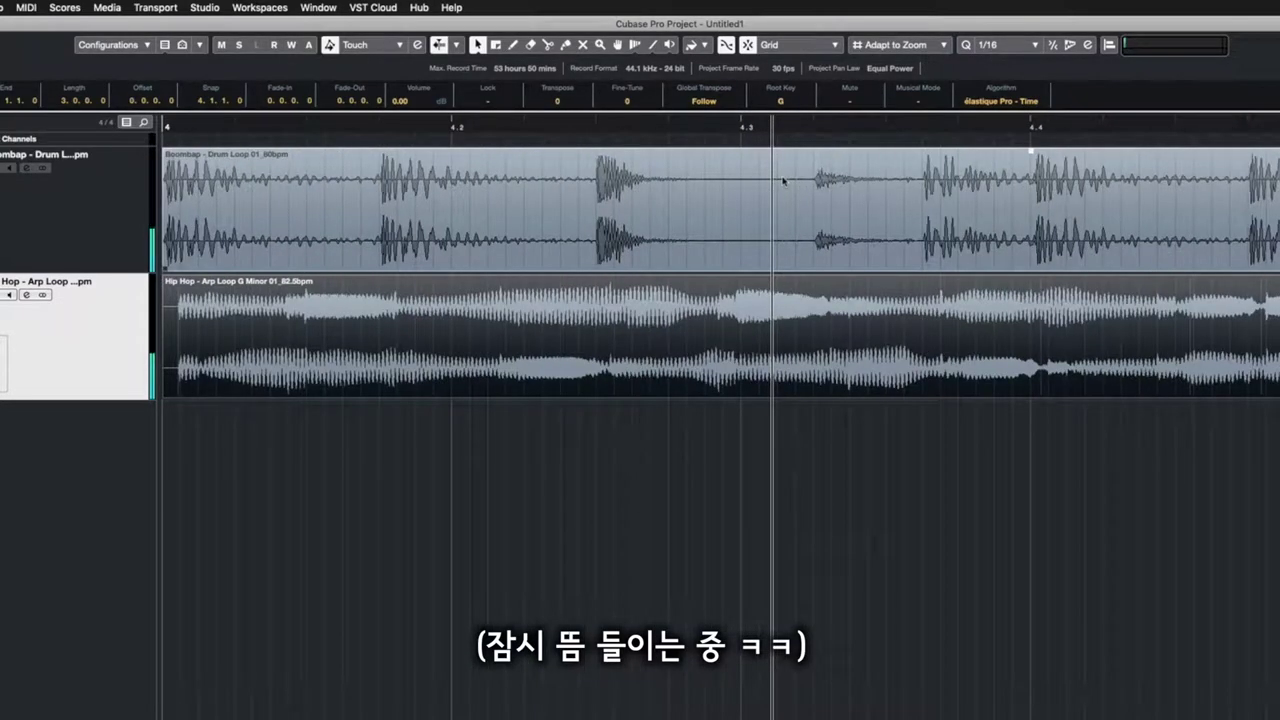
{"action": "key", "text": "g"}
{"action": "key", "text": "g"}
{"action": "key", "text": "g"}
{"action": "key", "text": "g"}
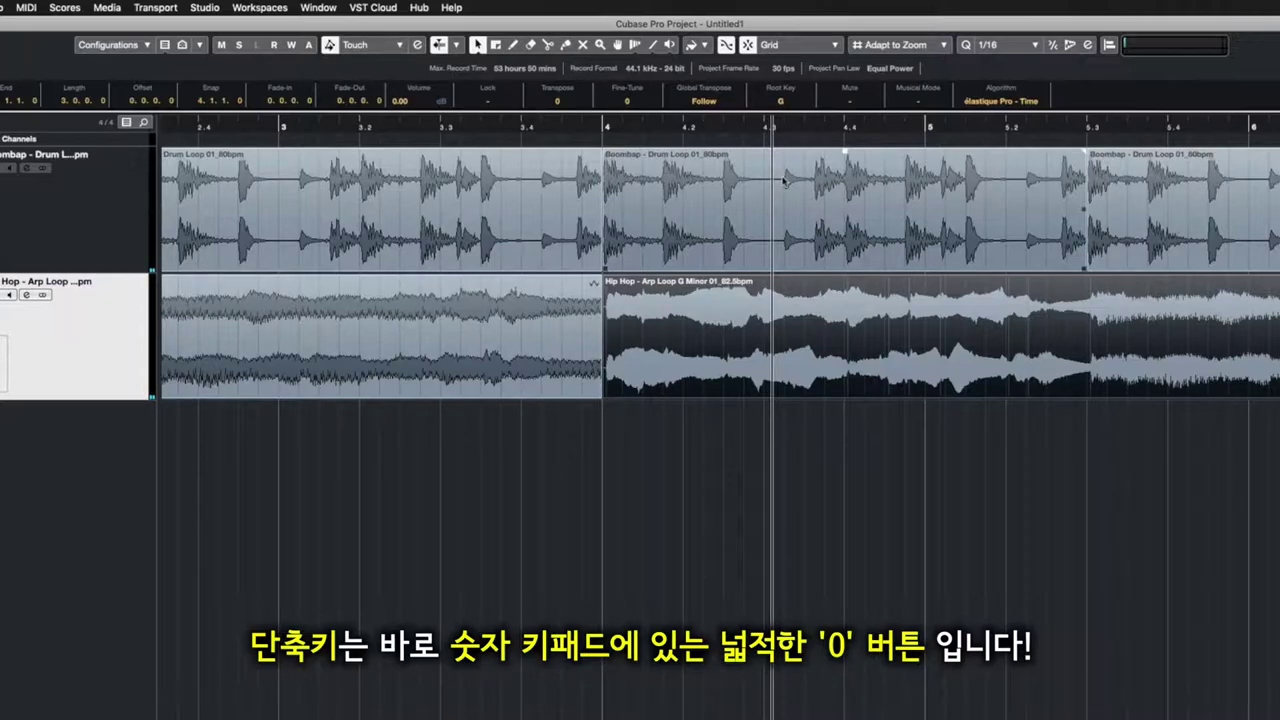
{"action": "key", "text": "KP_0"}
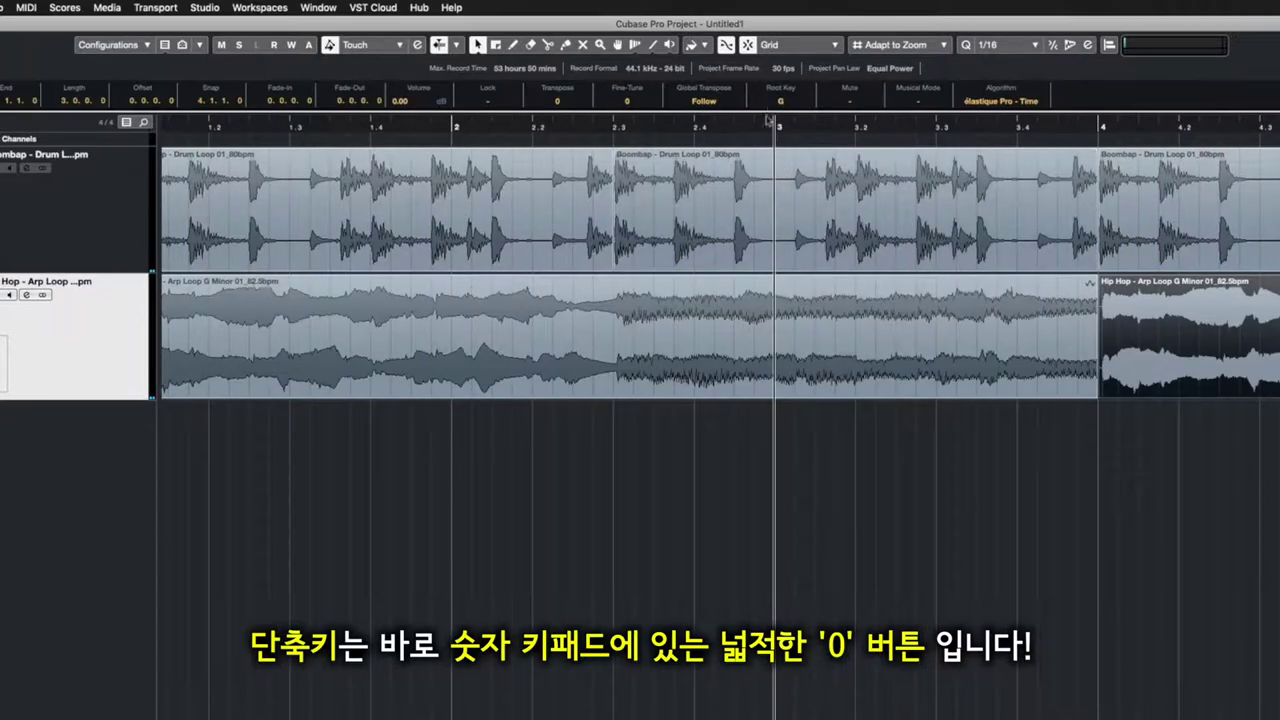
Play the loops from bar 3 again, stop late in bar 4 and return the cursor to the start position
{"action": "key", "text": "g"}
{"action": "key", "text": "g"}
{"action": "key", "text": "g"}
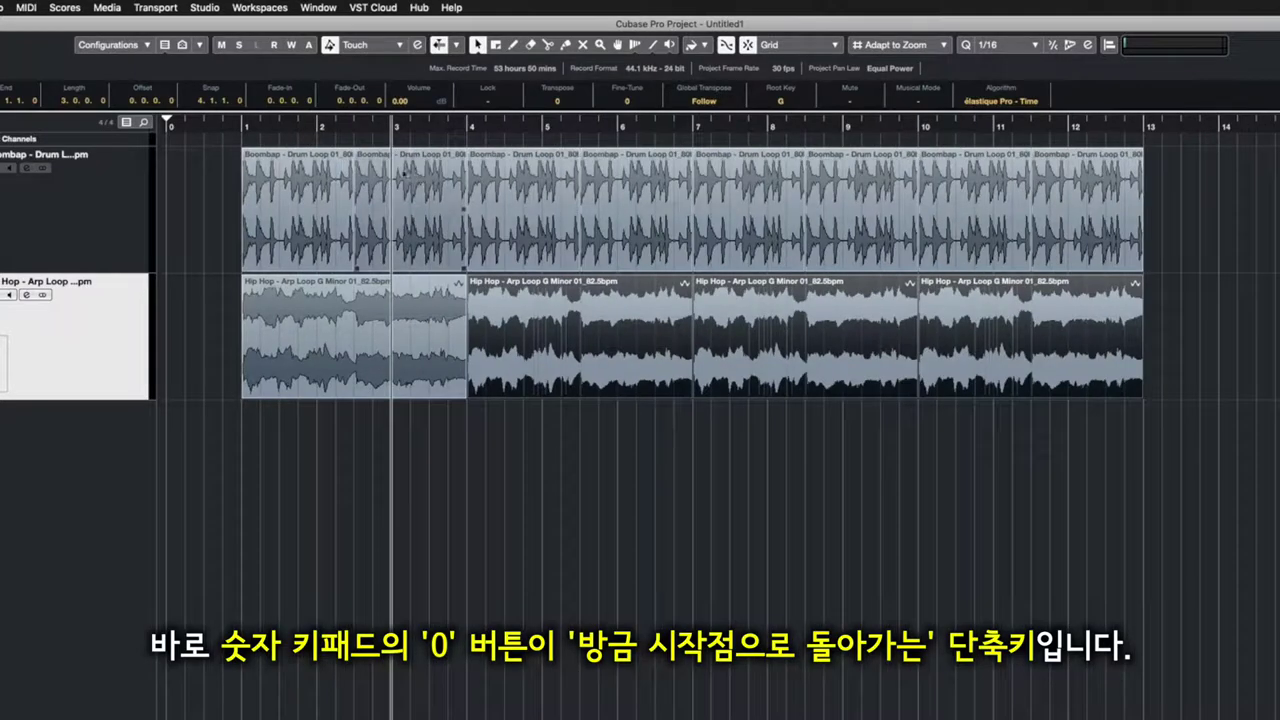
{"action": "key", "text": "space"}
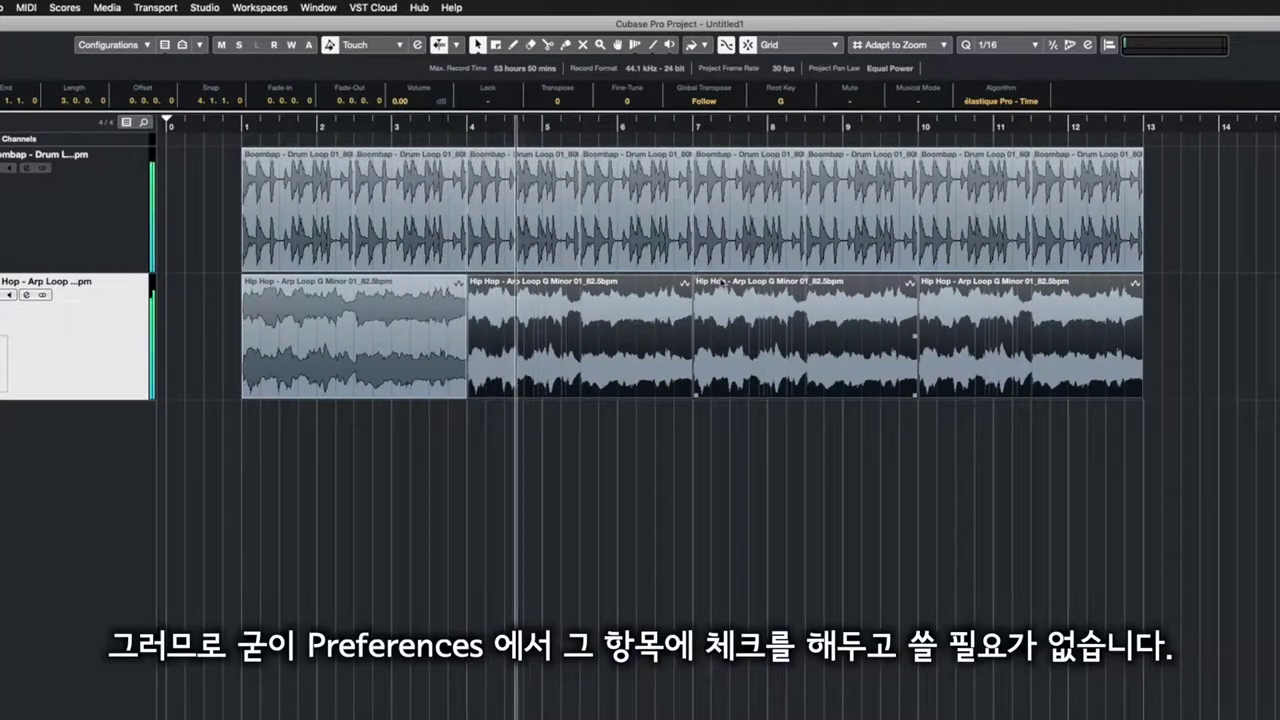
{"action": "key", "text": "space"}
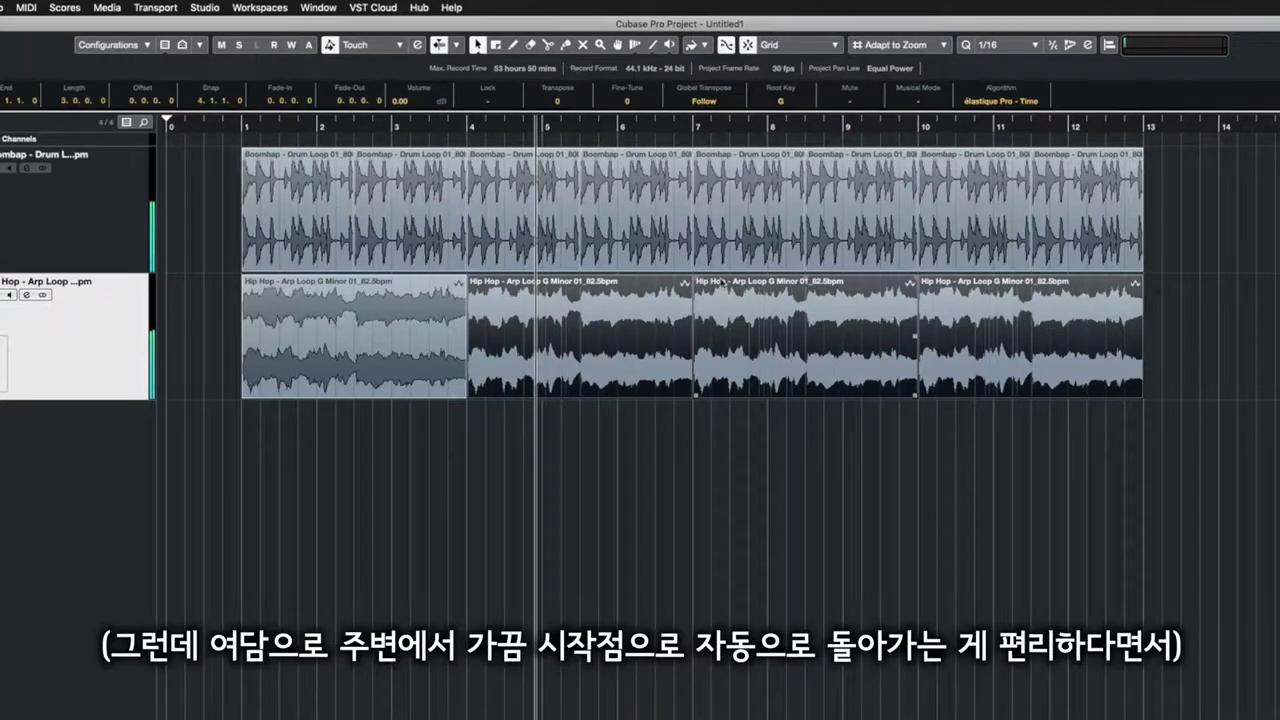
{"action": "key", "text": "KP_0"}
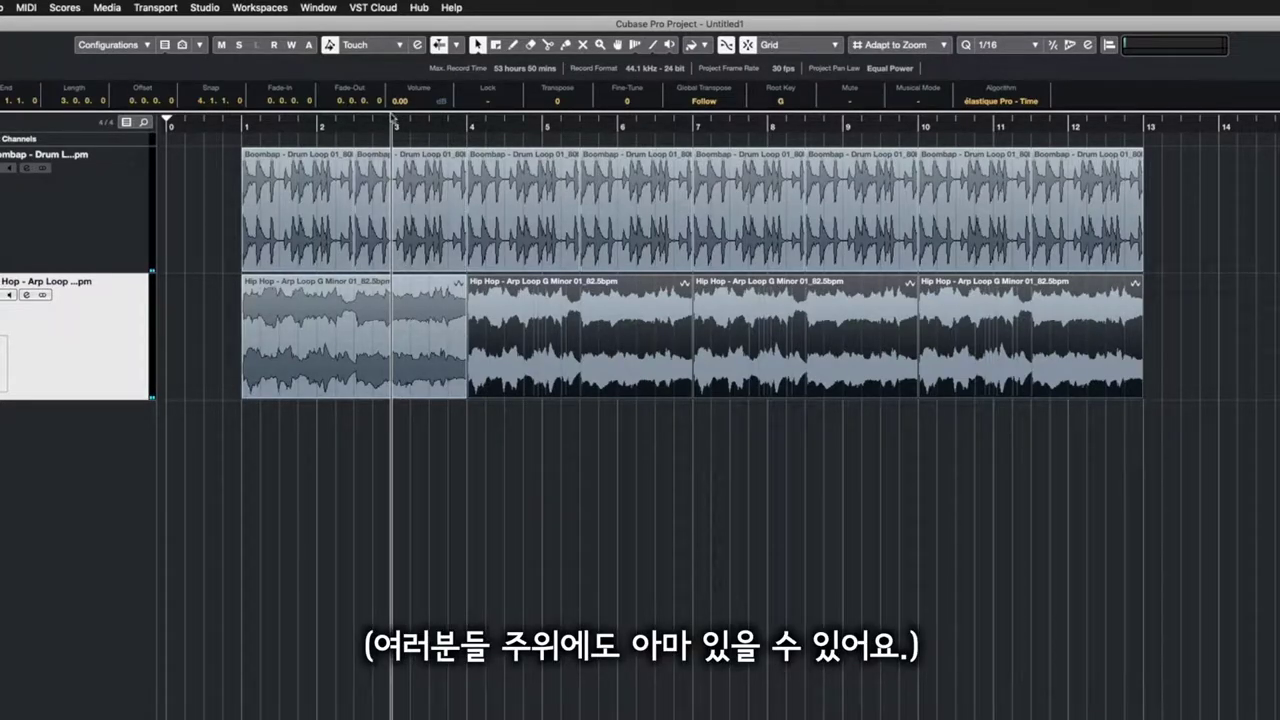
Turn off Snap and place the cursor off the grid in bar 4, slightly before position 4.2
{"action": "left_click", "coordinate": [503, 128]}
{"action": "key", "text": "h"}
{"action": "key", "text": "h"}
{"action": "key", "text": "h"}
{"action": "key", "text": "h"}
{"action": "key", "text": "h"}
{"action": "key", "text": "h"}
{"action": "key", "text": "h"}
{"action": "key", "text": "h"}
{"action": "key", "text": "h"}
{"action": "key", "text": "h"}
{"action": "key", "text": "h"}
{"action": "key", "text": "h"}
{"action": "key", "text": "j"}
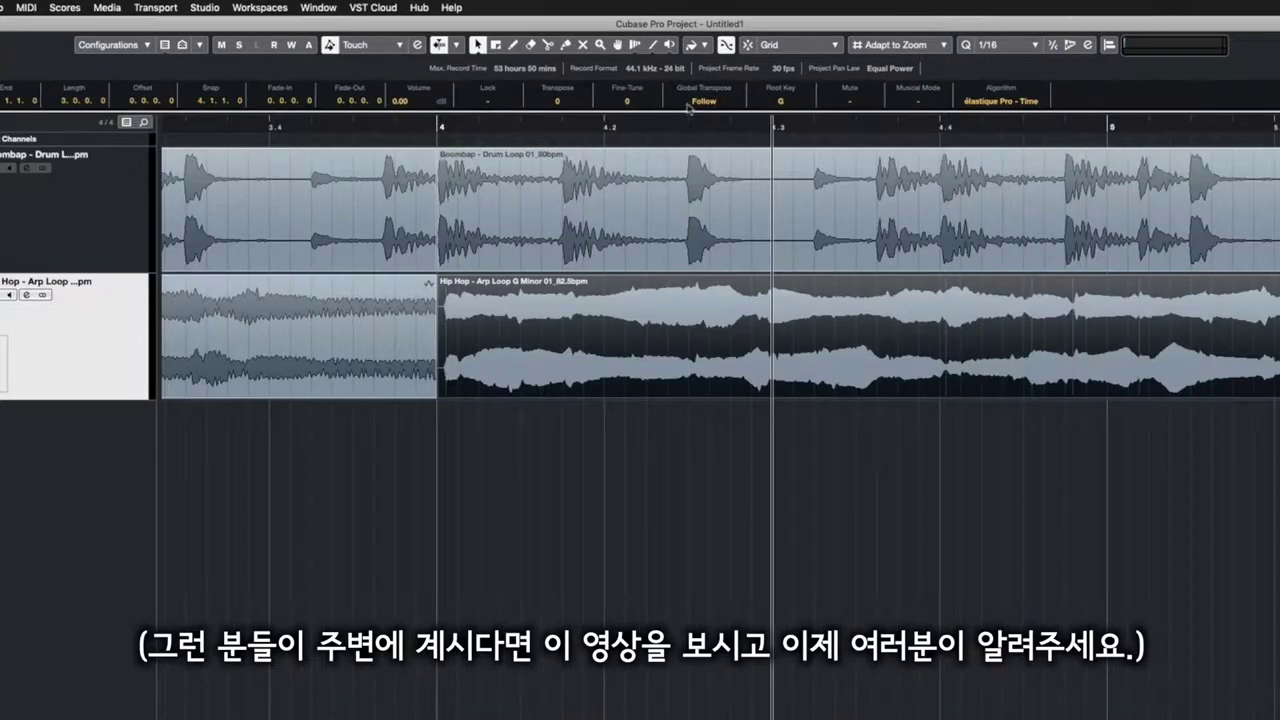
{"action": "left_click", "coordinate": [603, 125]}
{"action": "left_click", "coordinate": [572, 125]}
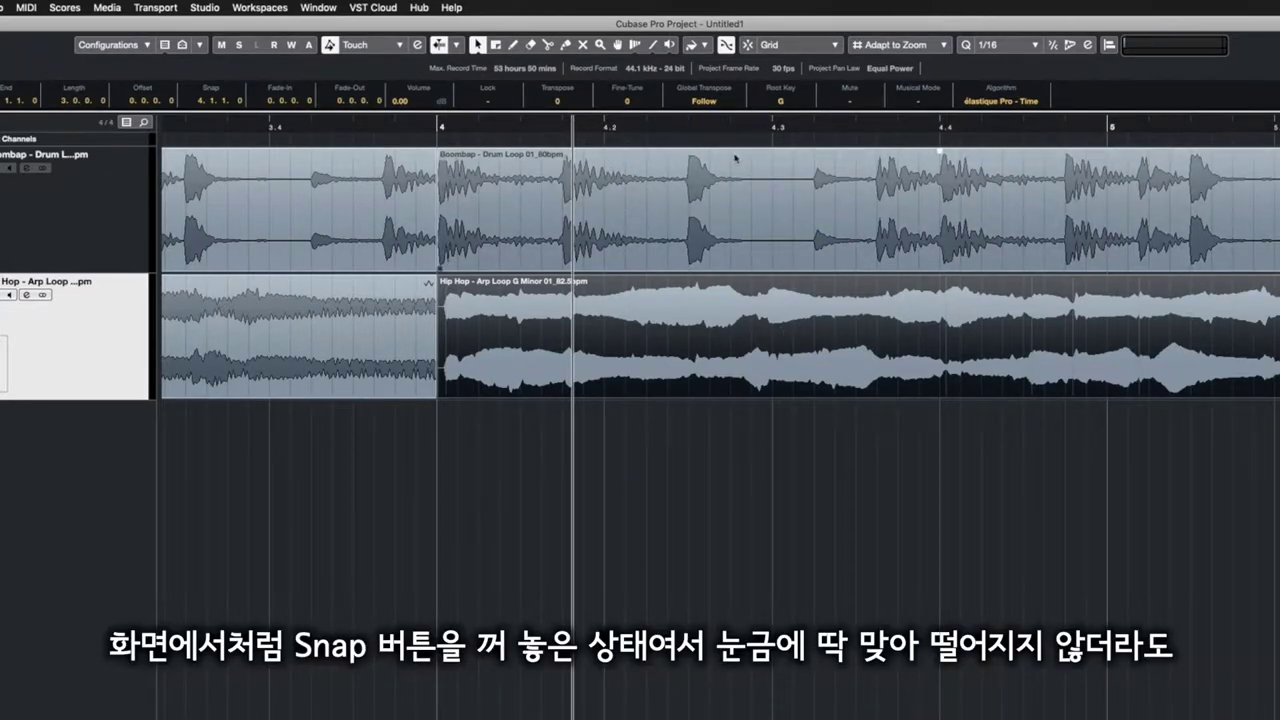
Play from the off-grid position into bar 5, stop and return the cursor to the start position
{"action": "key", "text": "space"}
{"action": "key", "text": "g"}
{"action": "key", "text": "g"}
{"action": "key", "text": "g"}
{"action": "key", "text": "g"}
{"action": "key", "text": "g"}
{"action": "key", "text": "g"}
{"action": "key", "text": "g"}
{"action": "key", "text": "g"}
{"action": "key", "text": "g"}
{"action": "key", "text": "g"}
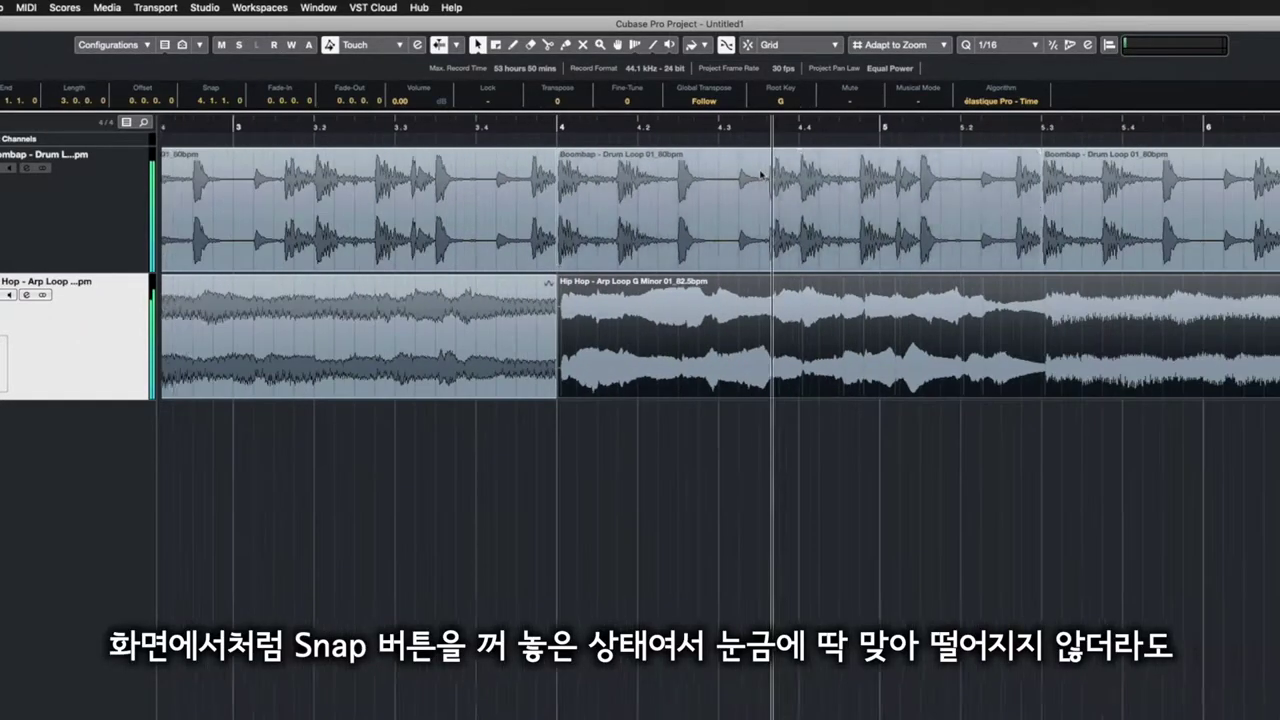
{"action": "key", "text": "g"}
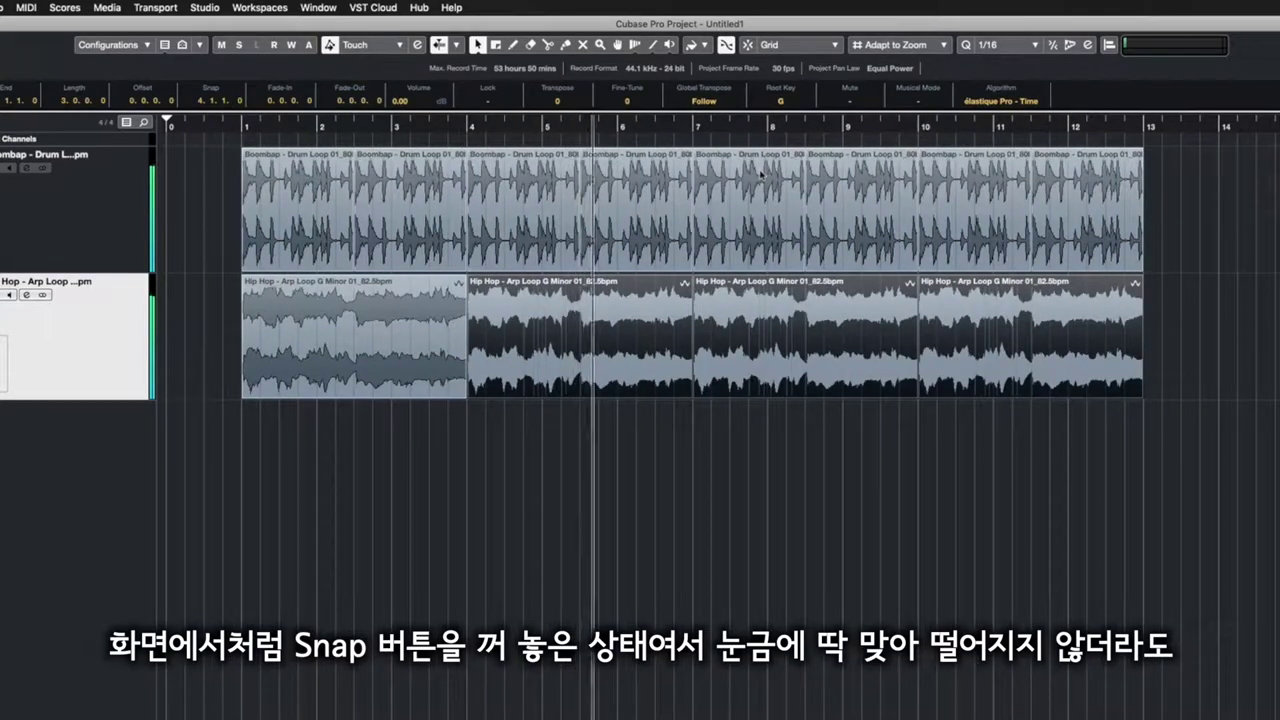
{"action": "key", "text": "KP_0"}
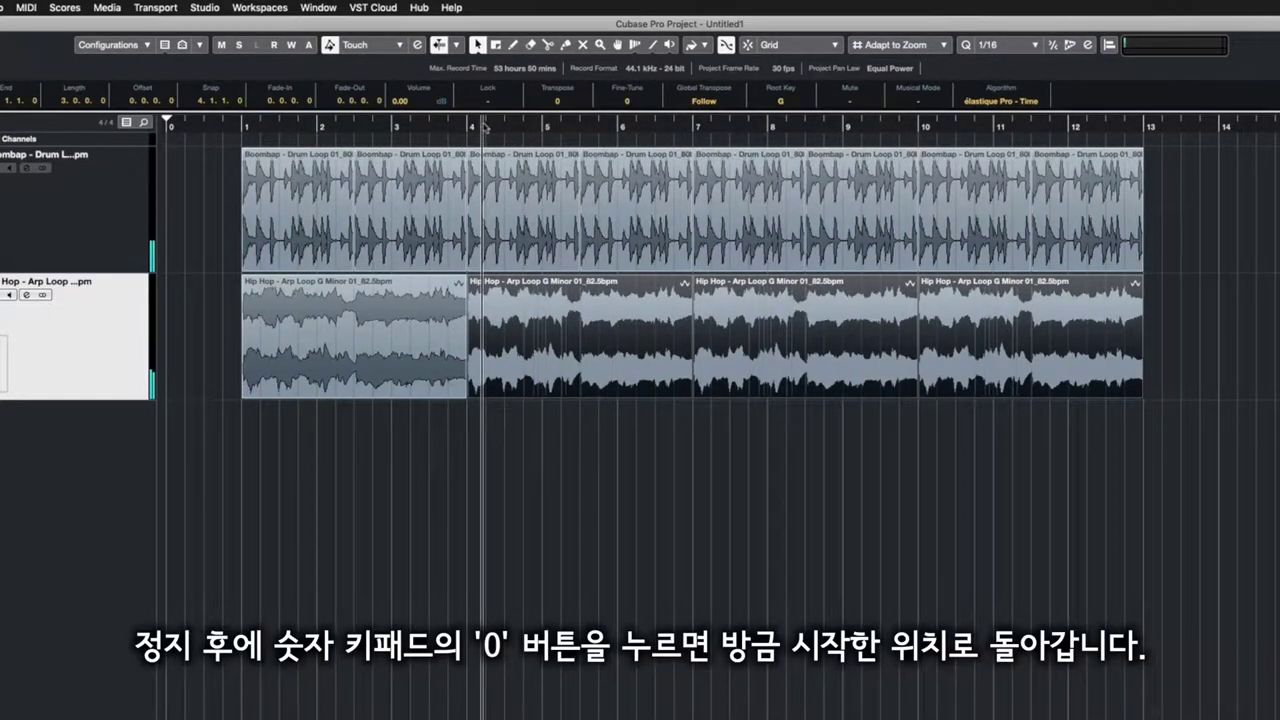
Examine the returned cursor's position against the enlarged waveforms and grid lines in bar 4
{"action": "key", "text": "h"}
{"action": "key", "text": "h"}
{"action": "key", "text": "h"}
{"action": "key", "text": "h"}
{"action": "key", "text": "h"}
{"action": "key", "text": "h"}
{"action": "key", "text": "h"}
{"action": "key", "text": "h"}
{"action": "key", "text": "g"}
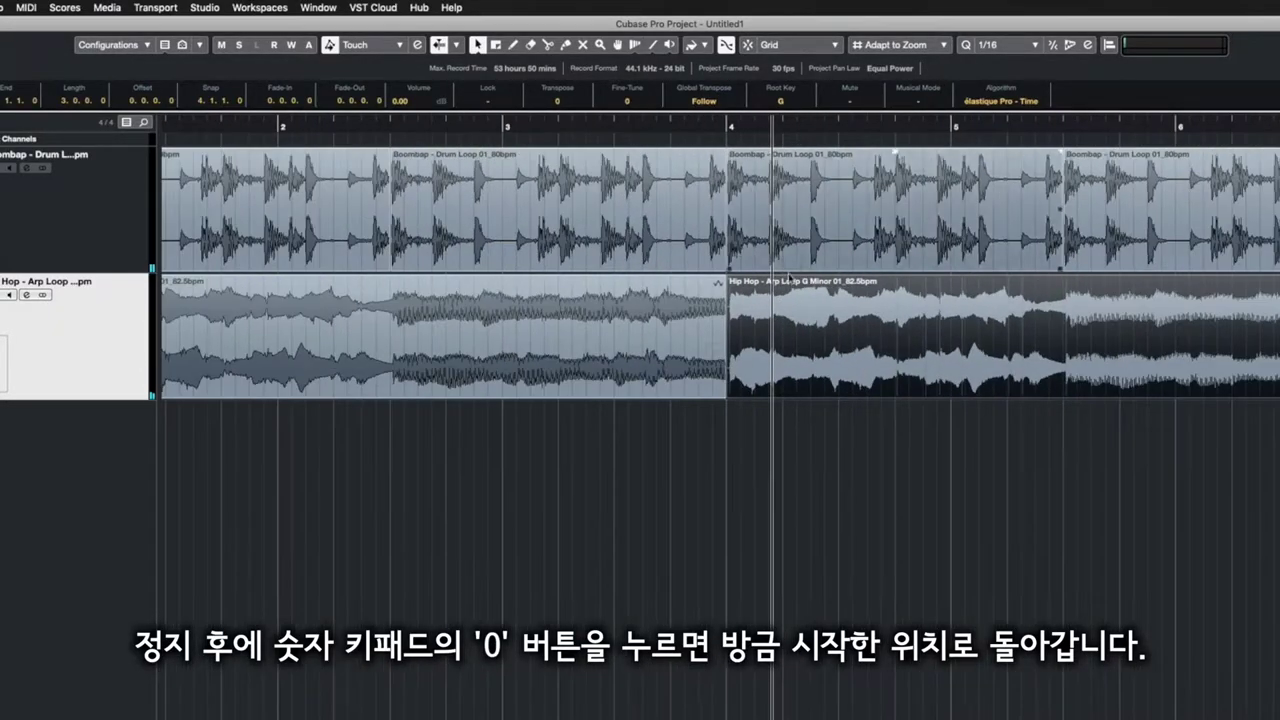
{"action": "key", "text": "g"}
{"action": "key", "text": "g"}
{"action": "key", "text": "g"}
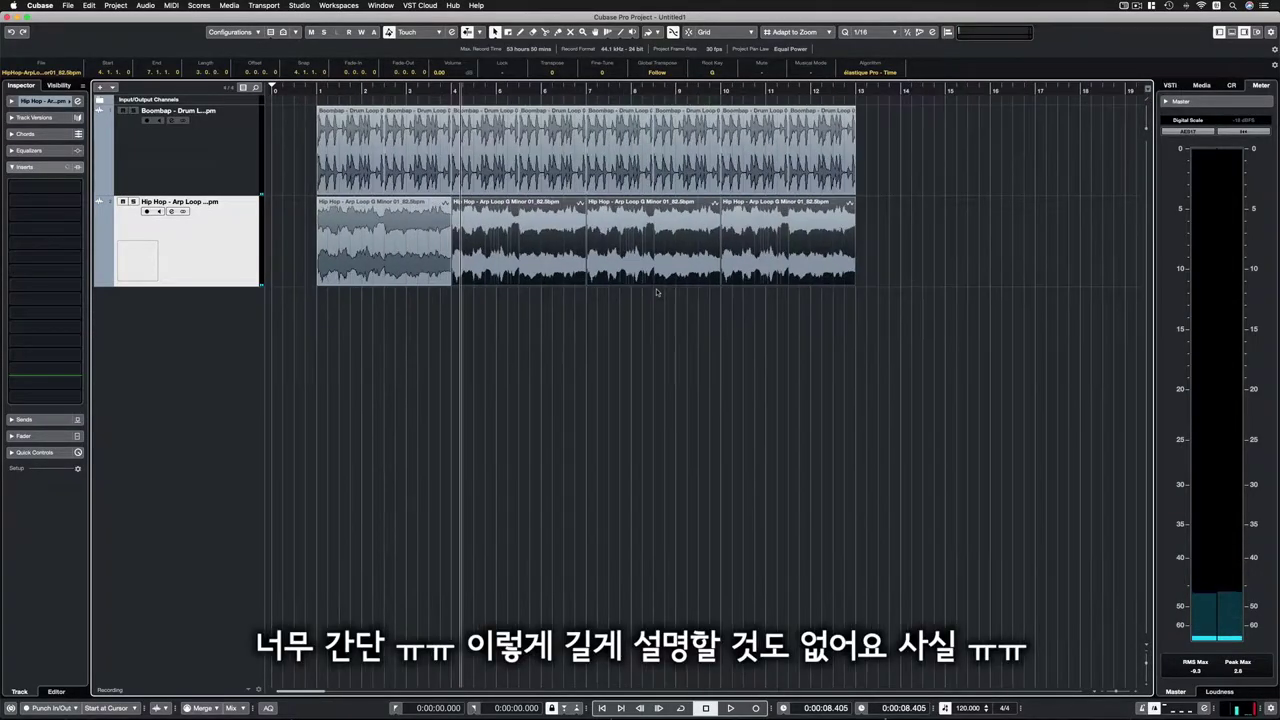
Review the Return to Start Position on Stop setting in the Transport preferences and close them
{"action": "key", "text": "h"}
{"action": "key", "text": "h"}
{"action": "left_click", "coordinate": [40, 6]}
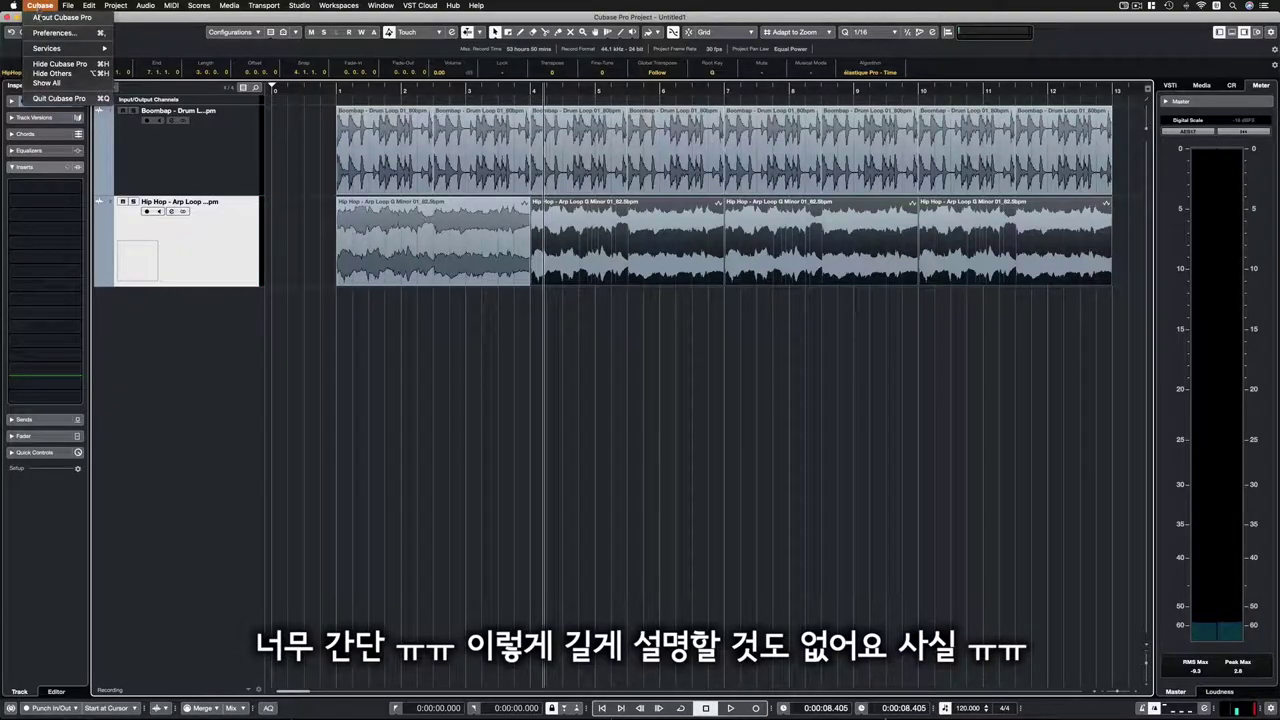
{"action": "left_click", "coordinate": [54, 32]}
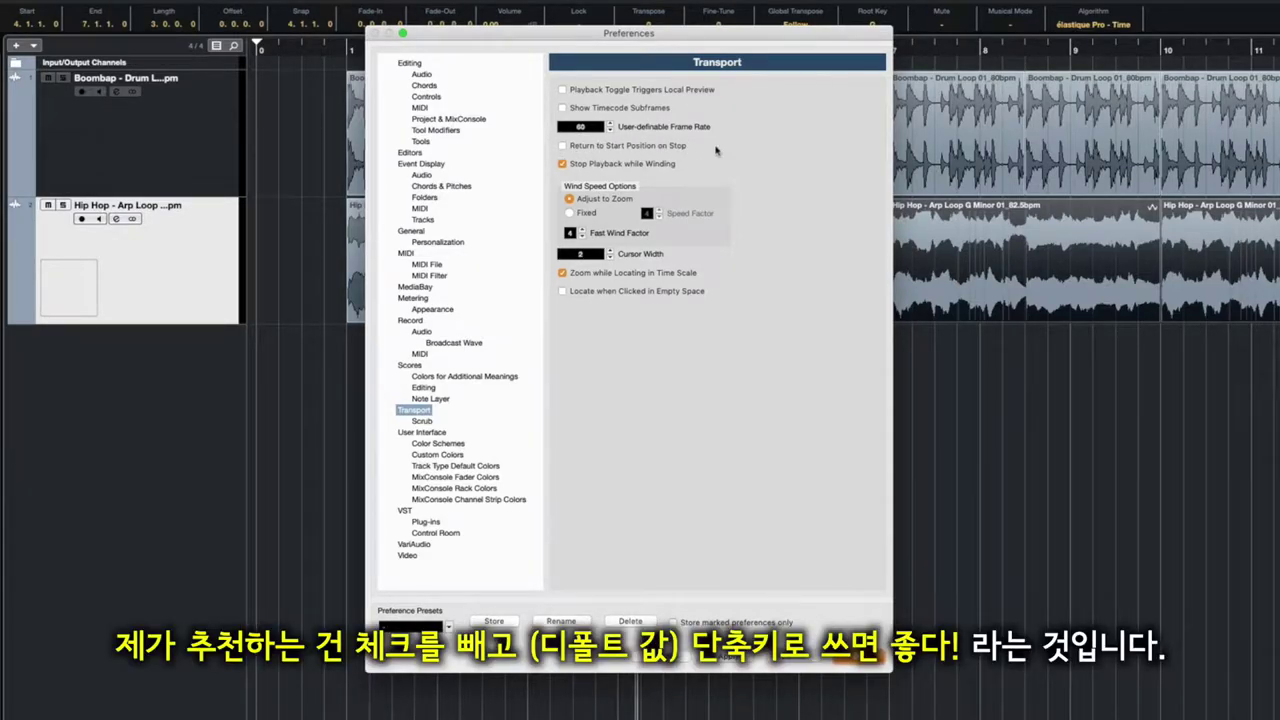
{"action": "left_click", "coordinate": [862, 660]}
{"action": "key", "text": "h"}
{"action": "key", "text": "h"}
{"action": "key", "text": "h"}
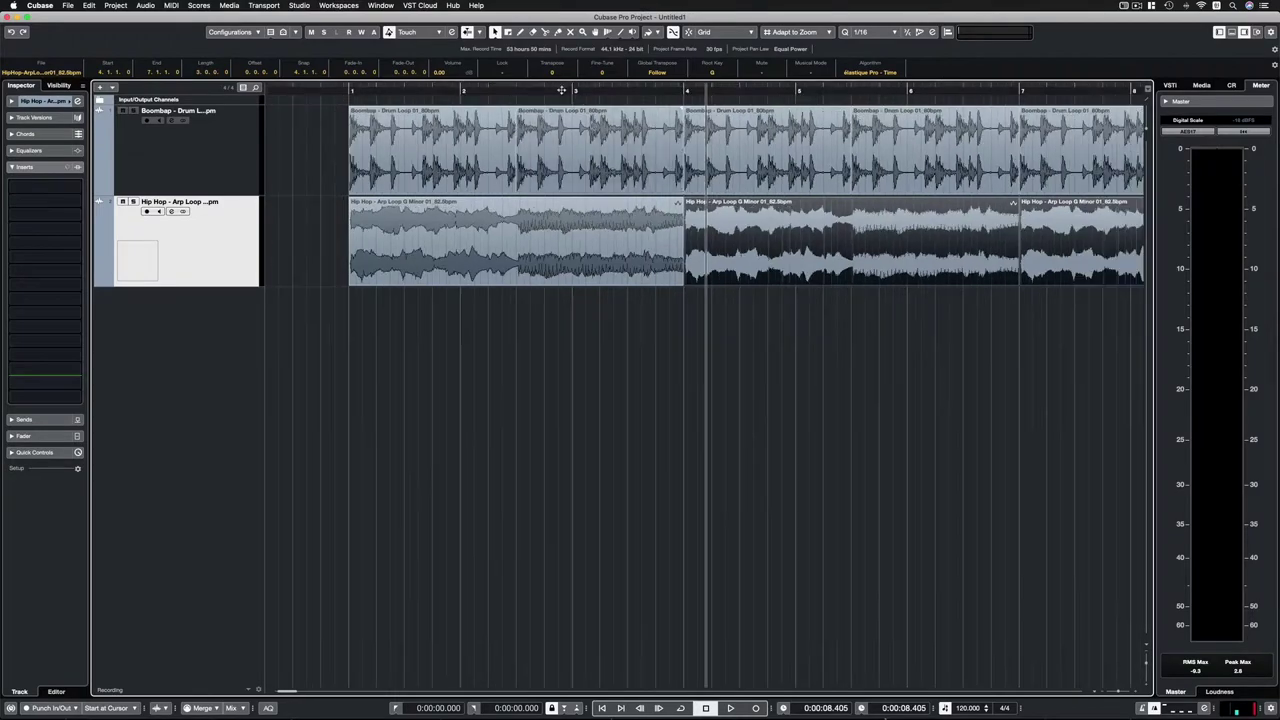
{"action": "key", "text": "g"}
{"action": "key", "text": "g"}
{"action": "key", "text": "g"}
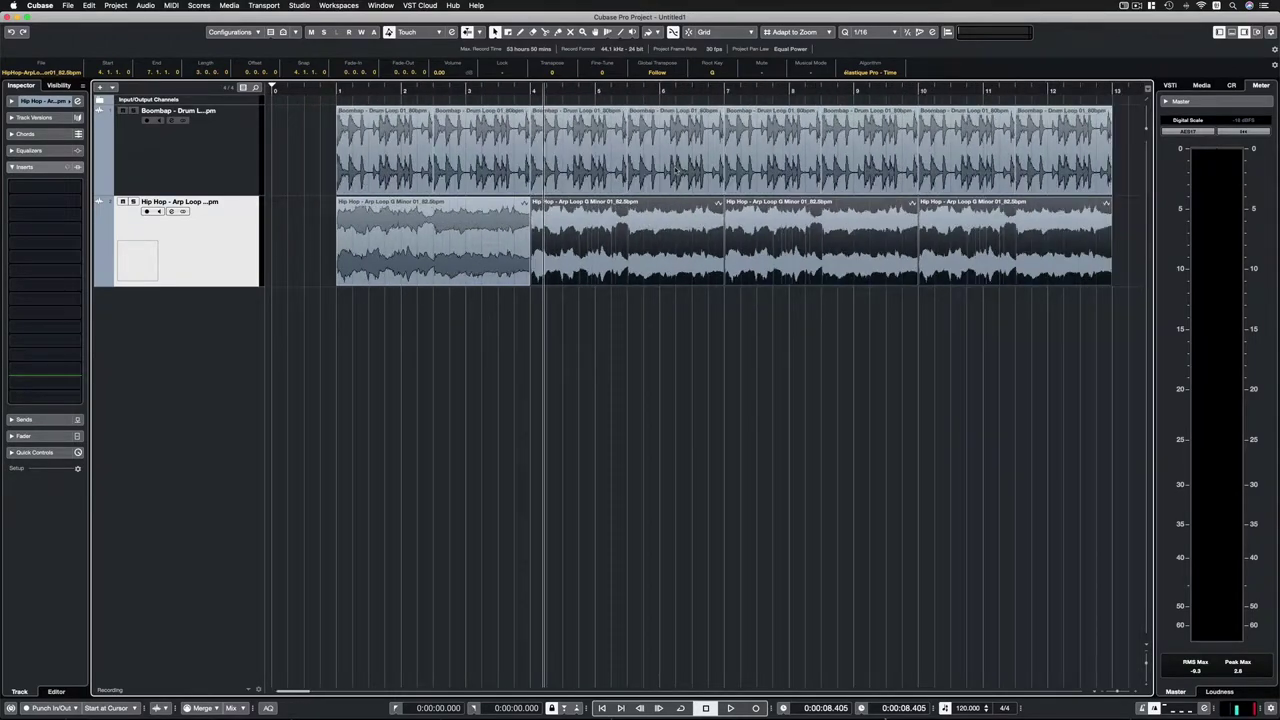
{"action": "key", "text": "h"}
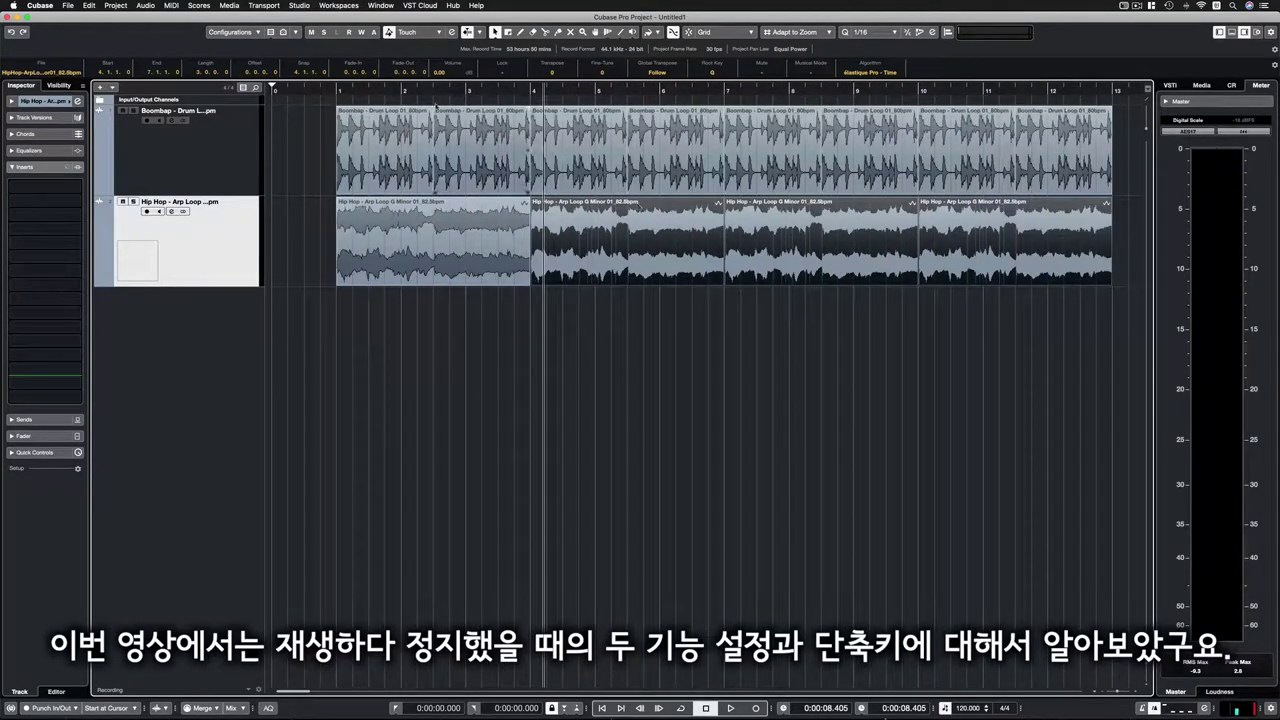